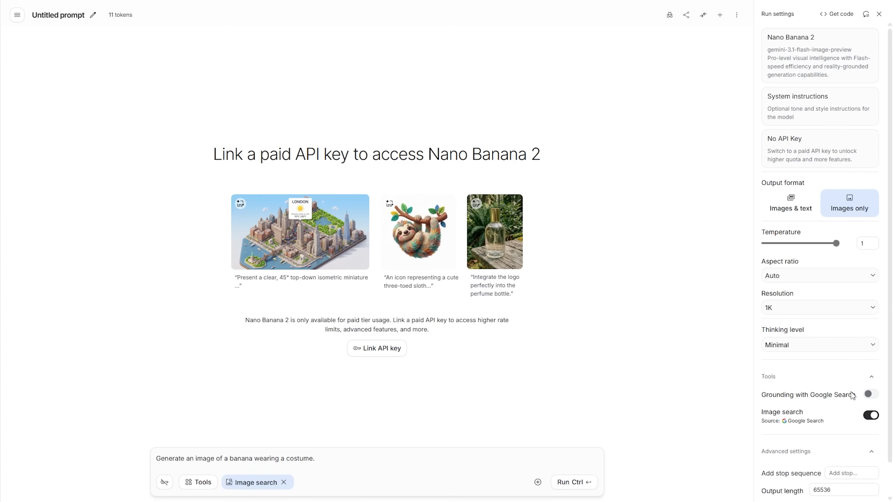
left_click(869, 396)
left_click(868, 397)
left_click(819, 275)
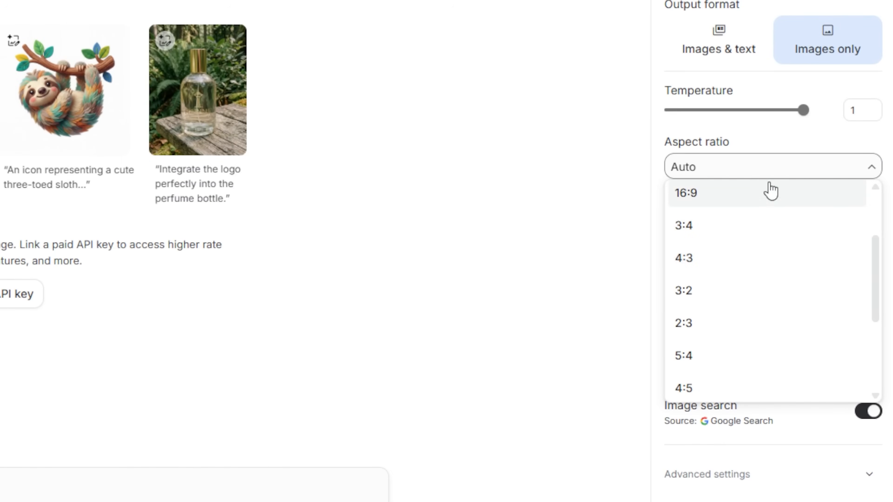
left_click_drag(875, 272, 877, 336)
left_click(801, 305)
left_click(801, 305)
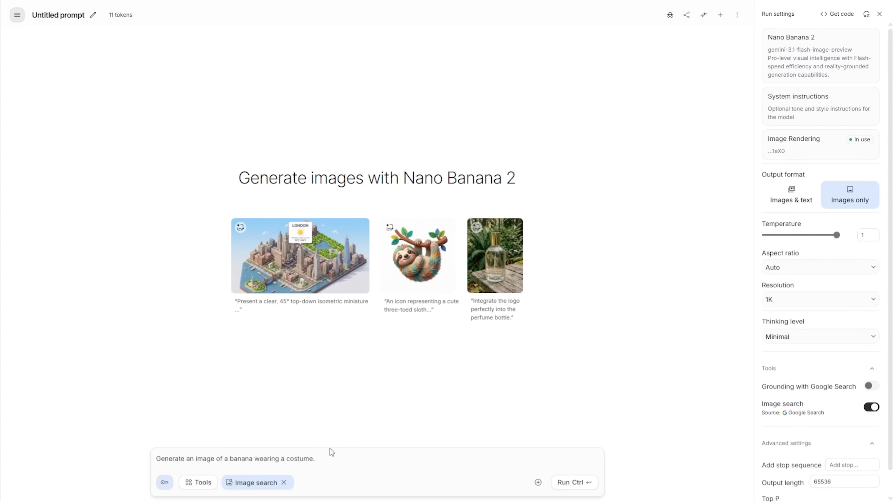
Step: Replace the sample prompt with a photorealistic close-up of a modern Scandinavian oak kitchen with white quartz marble counter, stove with tea pot and upright cutting board
left_click_drag(332, 457, 48, 470)
key("BackSpace")
type("A high-quality photorealistic interior photograph close up shot of a modern Scandinavian kitchen cabinet. The design should be clean, functional and warm, with natural daylight, light wood textures, and soft shadows. Counter top is of white quartz marble texture. The cabinets are oak wood with subtle shine. Stove with a tea pot on it is in the centre. Wooden cutting board standing upright, leaning against the wall under upper kitchen cabinets, modern minimalist kitchen design.")
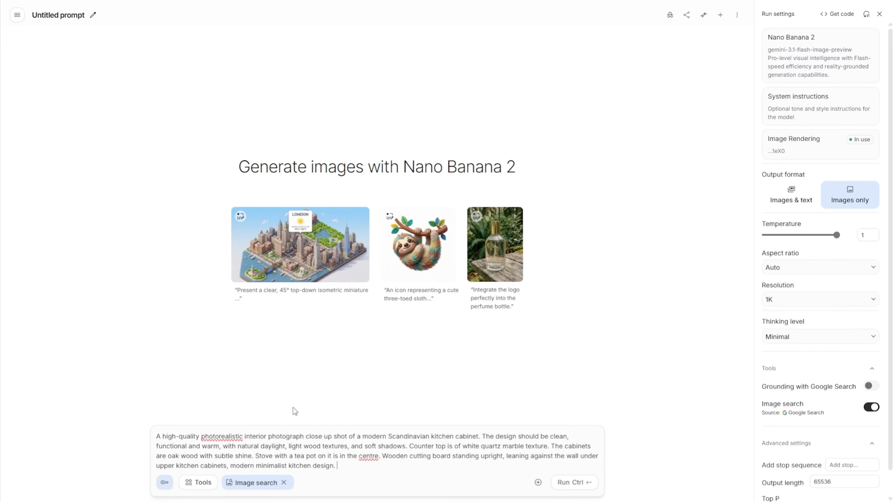
Step: Correct the flagged spellings in the prompt to "photo realistic" and "center"
right_click(225, 436)
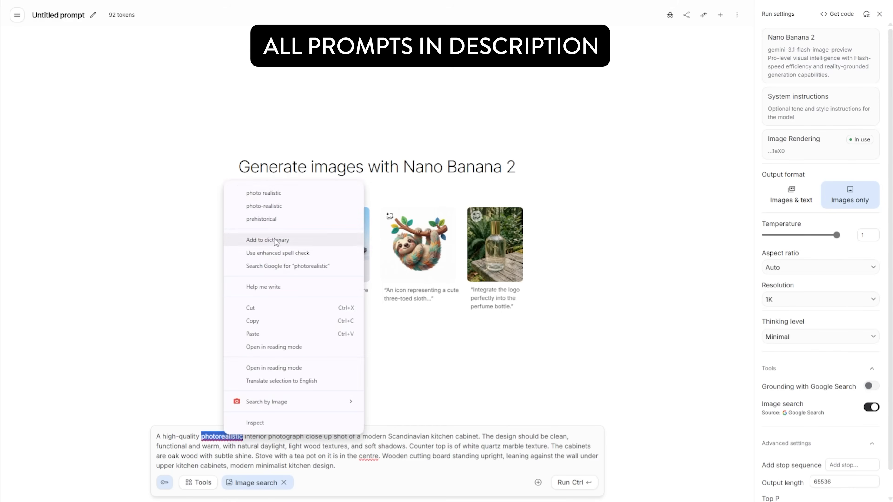
left_click(282, 194)
right_click(373, 455)
left_click(408, 214)
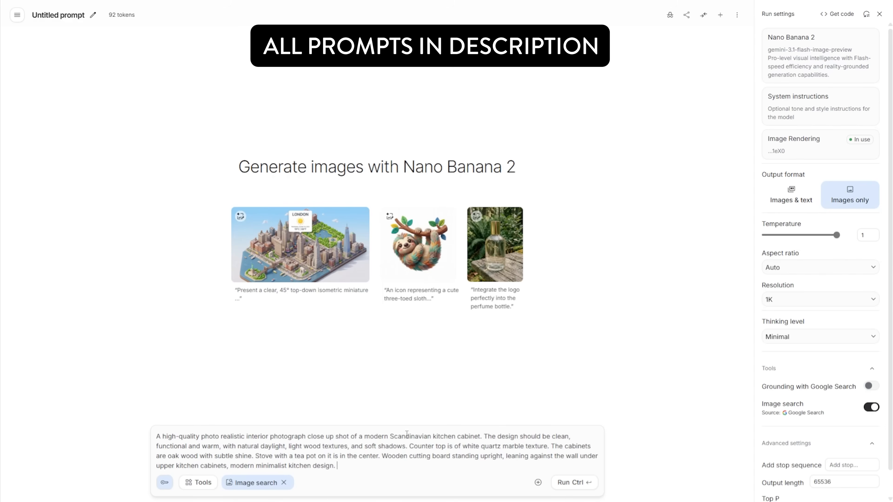
Step: Generate the kitchen image at 4K resolution, 16:9 aspect ratio and High thinking level, with Grounding with Google Search enabled
left_click(808, 299)
left_click(790, 374)
left_click(793, 268)
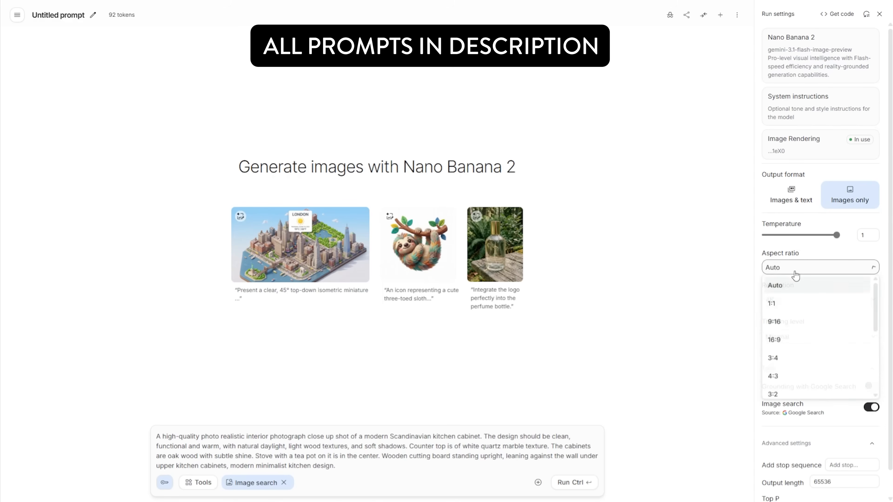
left_click(787, 342)
left_click(785, 338)
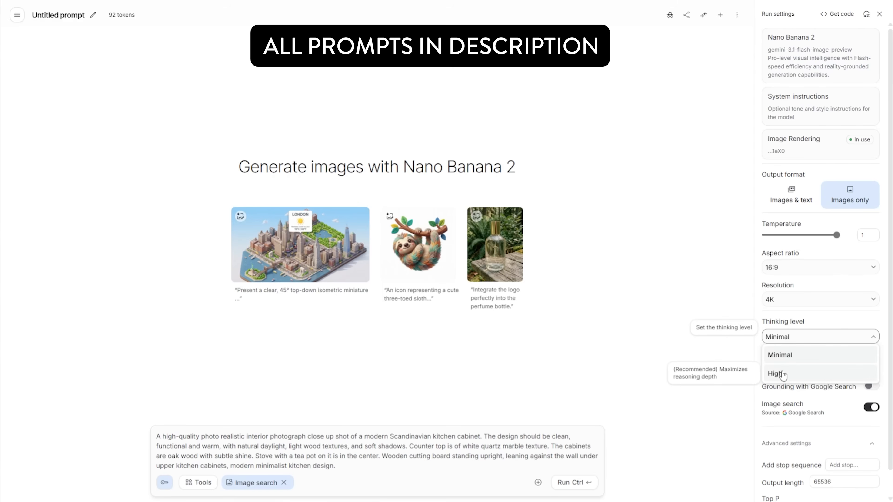
left_click(779, 373)
left_click(872, 386)
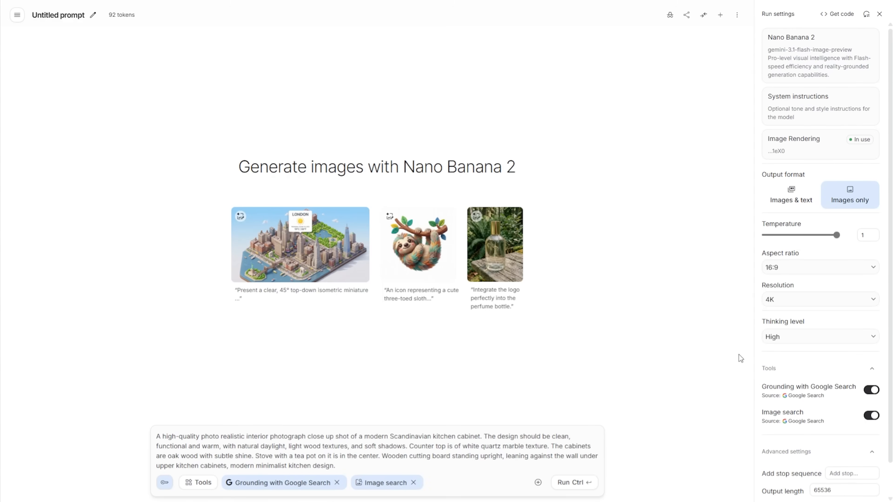
left_click(569, 482)
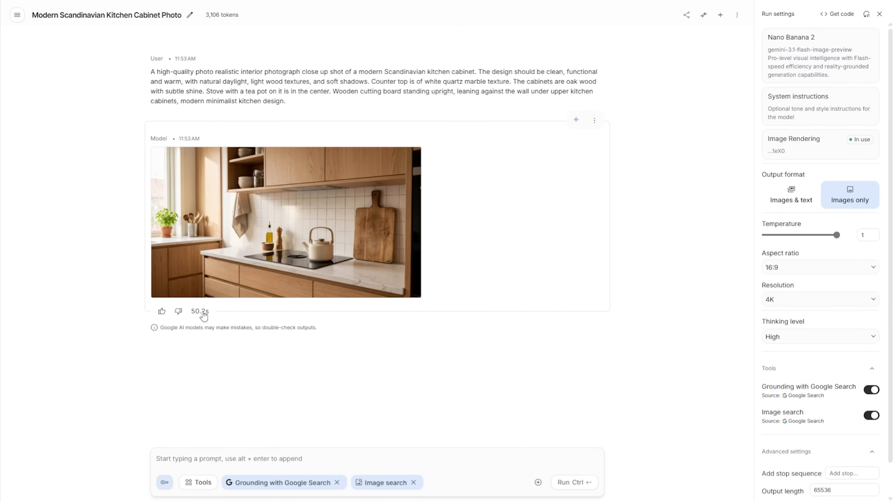
Step: Enlarge the generated kitchen image and inspect the countertop and drawer fronts up close
mouse_move(236, 262)
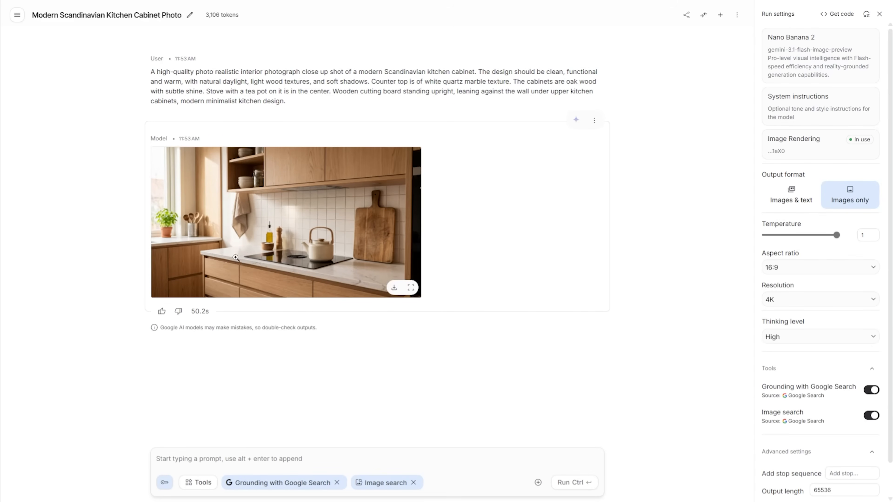
left_click(237, 262)
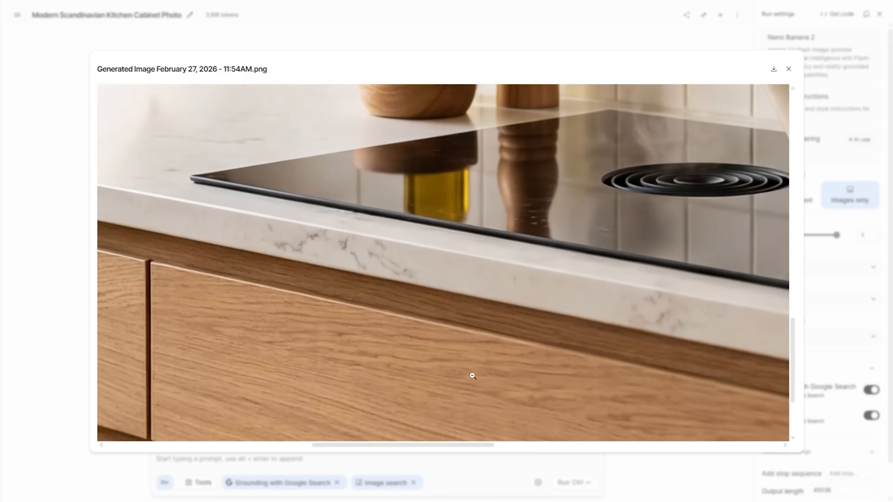
scroll(472, 375, "down", 3)
scroll(415, 195, "down", 1)
scroll(408, 202, "down", 1)
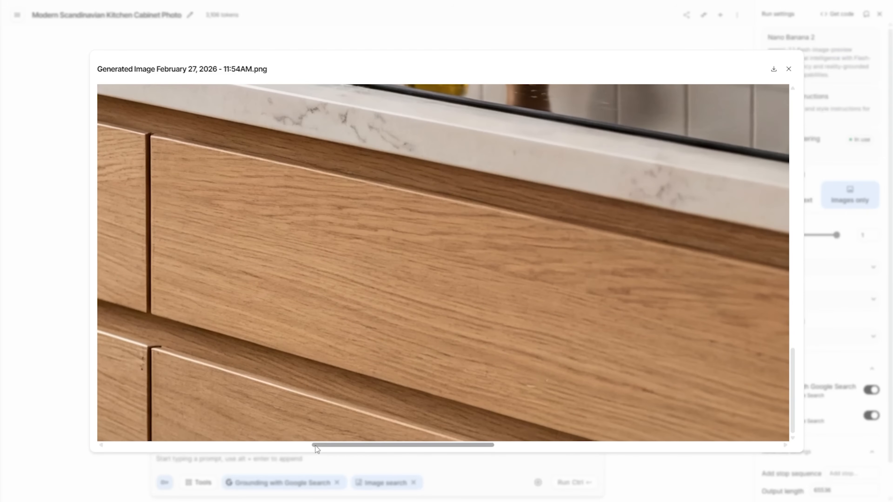
left_click_drag(326, 444, 307, 444)
left_click(307, 348)
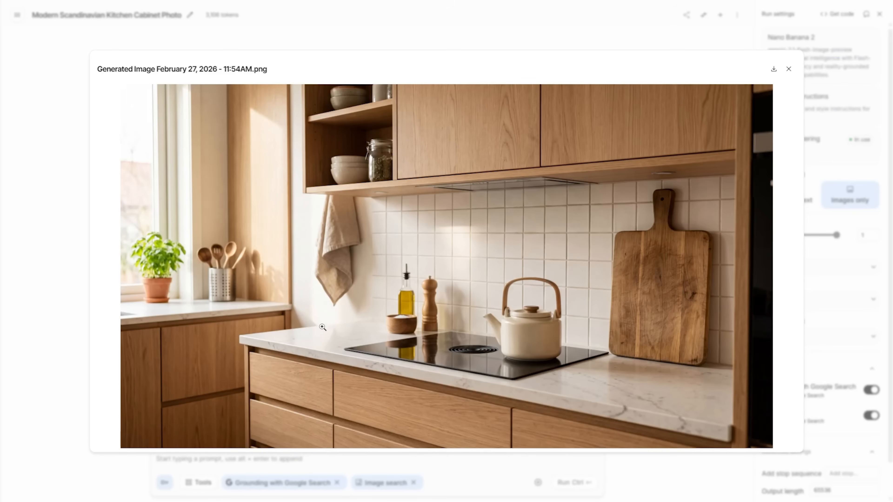
Step: Inspect the cutting board's wood texture up close in the generated kitchen image
left_click(585, 332)
left_click_drag(286, 445, 776, 428)
scroll(735, 388, "down", 5)
scroll(735, 389, "down", 10)
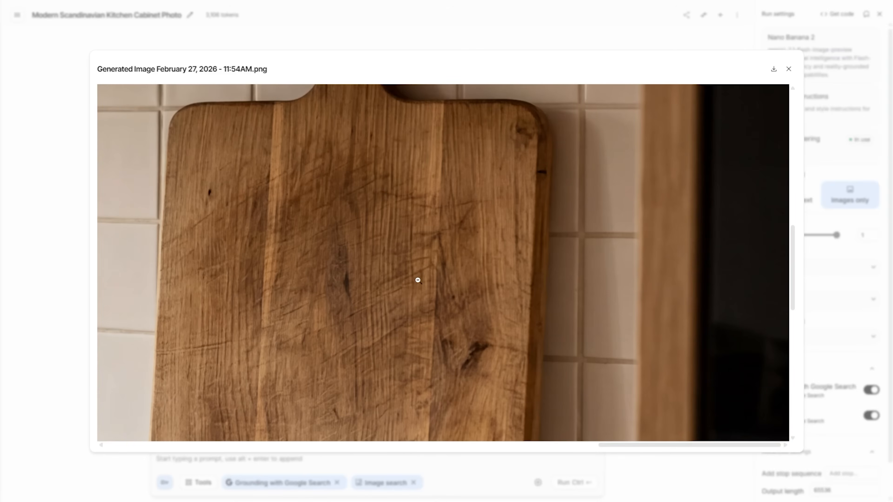
scroll(410, 327, "down", 4)
scroll(424, 331, "down", 5)
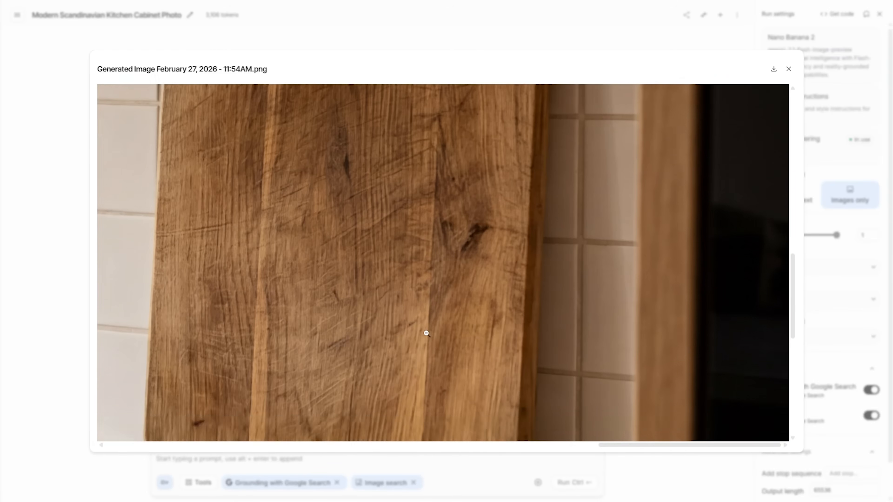
left_click(30, 276)
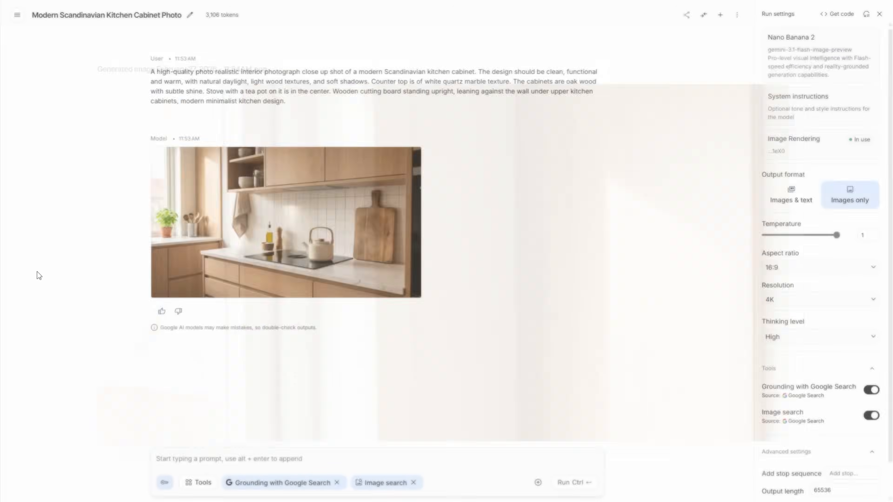
left_click(300, 239)
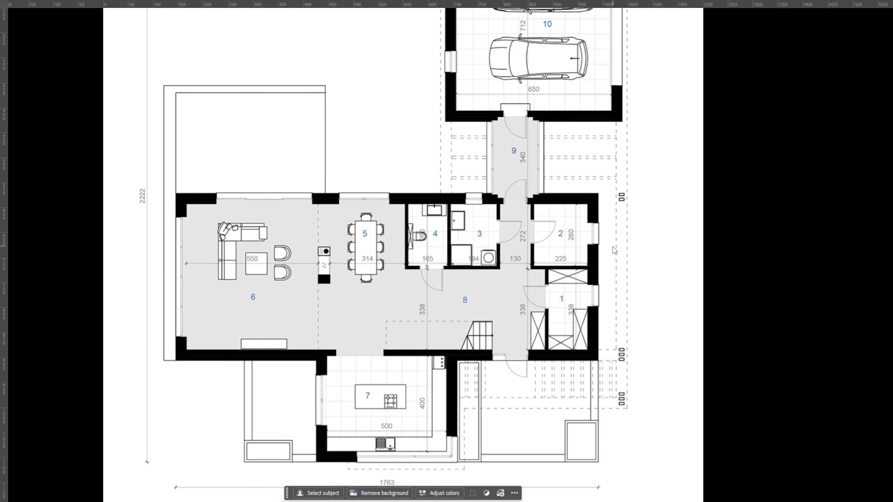
Step: Prompt for Img.jpg to become a realistic 3D top view apartment floor plan with textures, furniture, shadows and highlights, keeping all plan details unchanged
scroll(498, 283, "up", 2)
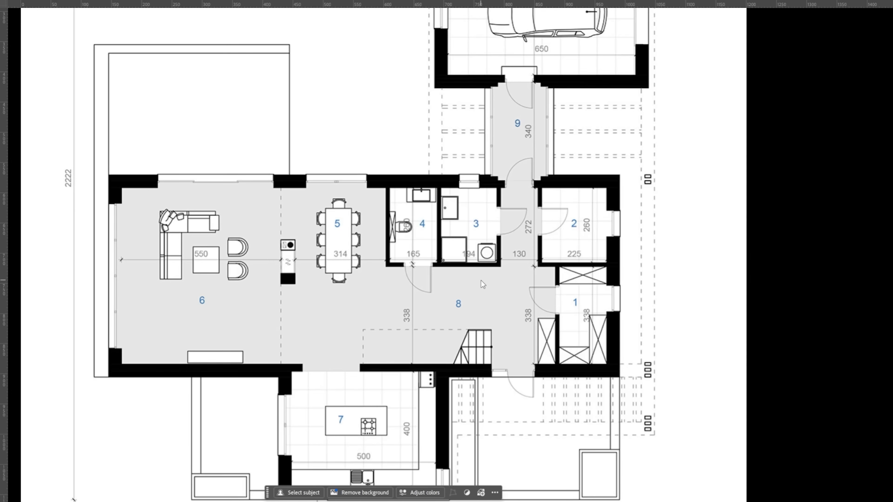
scroll(479, 283, "down", 3)
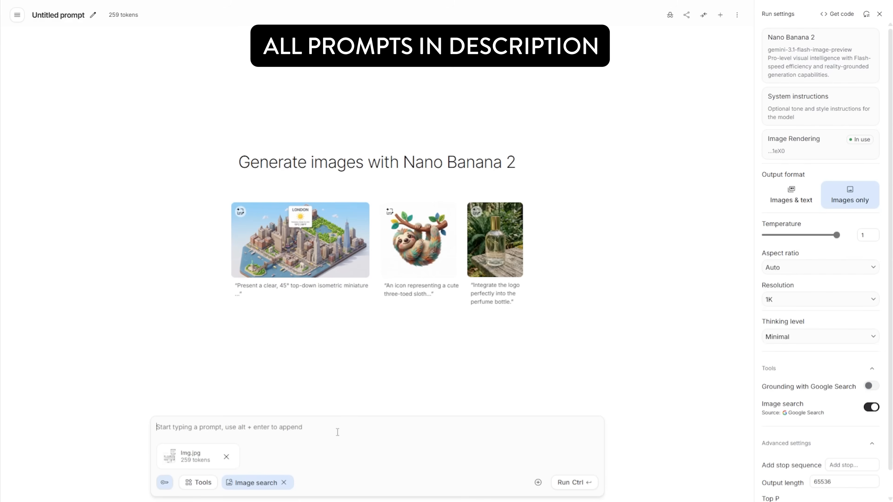
type("Turn this into a realistic 3D top view floor plan of an apartment. Add realistictextures, furniture elements, shadows, highlights. Maintain all the details of the floor plan without changing any elements.")
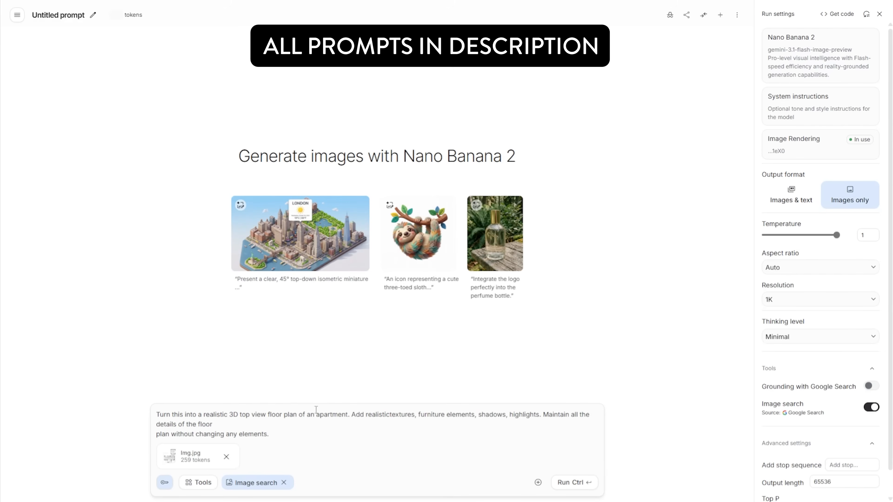
Step: Clean up the prompt's line break and spacing, and change "an apartment" to "a villa"
left_click(158, 436)
key("BackSpace")
double_click(340, 424)
key("BackSpace")
key("BackSpace")
key("BackSpace")
type("villa")
left_click(368, 424)
left_click(336, 448)
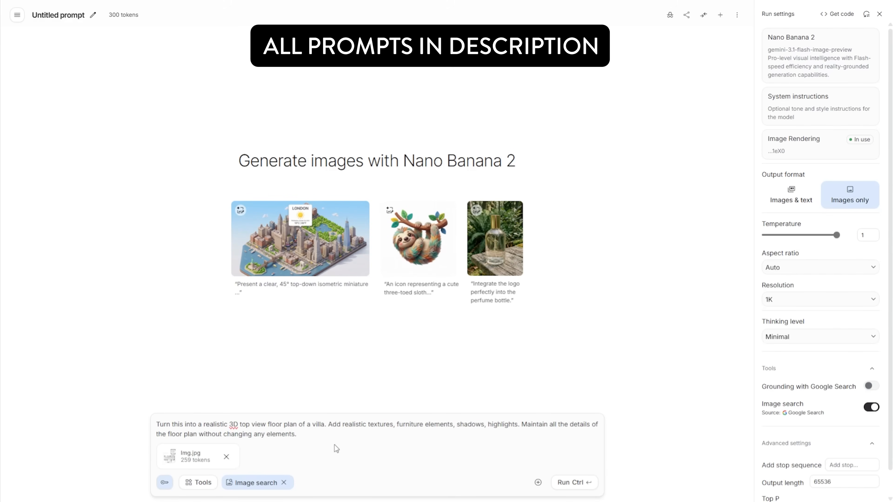
Step: Set the resolution to 2K and the thinking level to High, and enable Grounding with Google Search
left_click(785, 304)
left_click(789, 358)
left_click(789, 336)
left_click(797, 370)
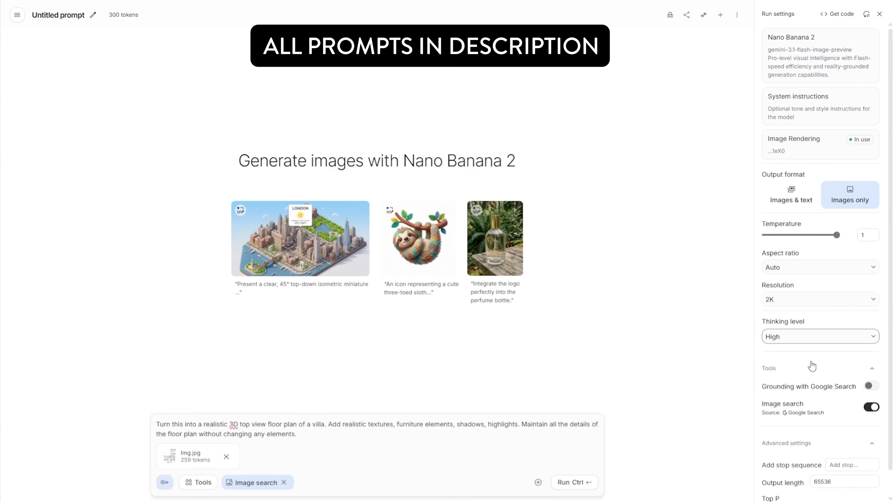
left_click(818, 387)
Step: Add "decor," after the furniture elements and "Remove dimensions." at the end of the prompt, and run it
left_click(454, 424)
type("decor,")
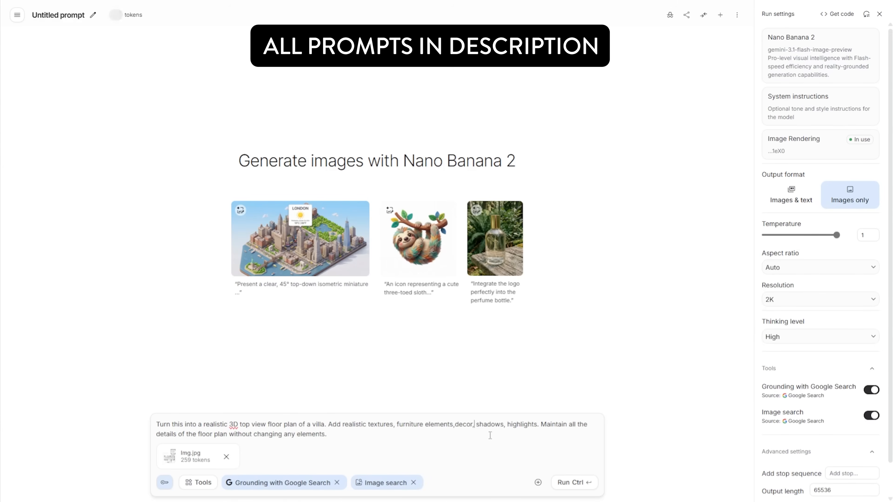
left_click(564, 487)
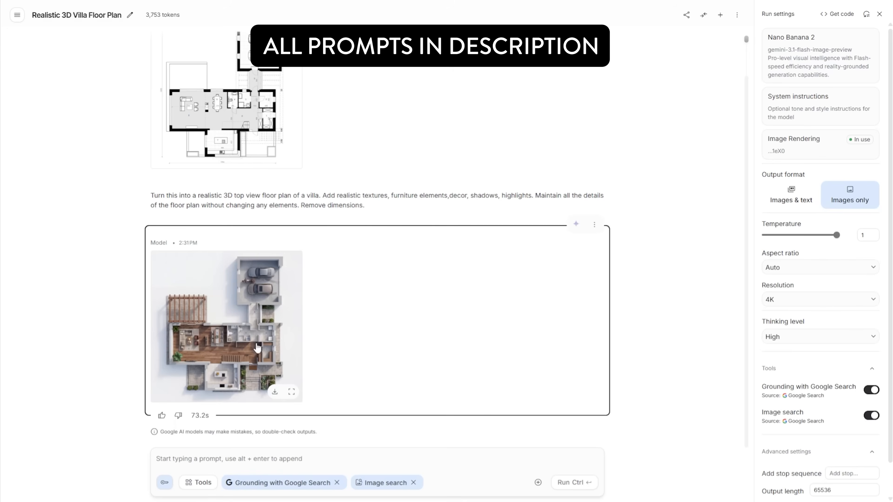
Step: Enlarge the generated villa floor plan and inspect its living, dining and bathroom areas up close
left_click(255, 343)
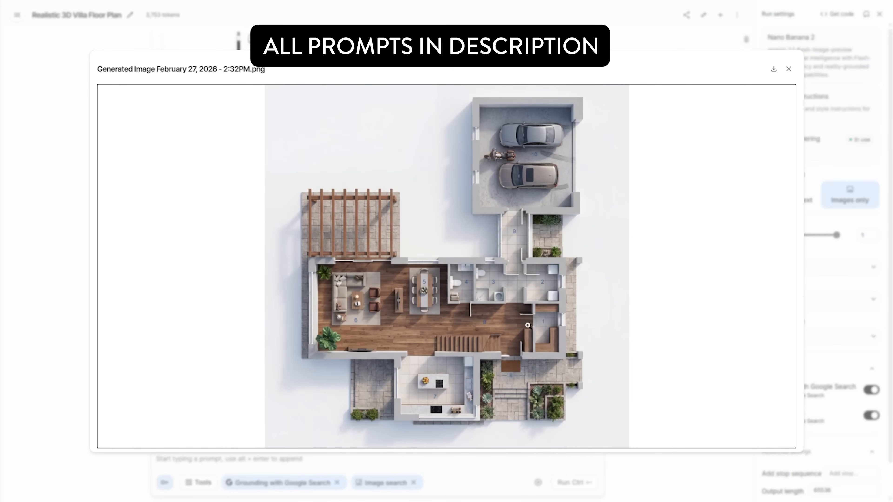
left_click(520, 330)
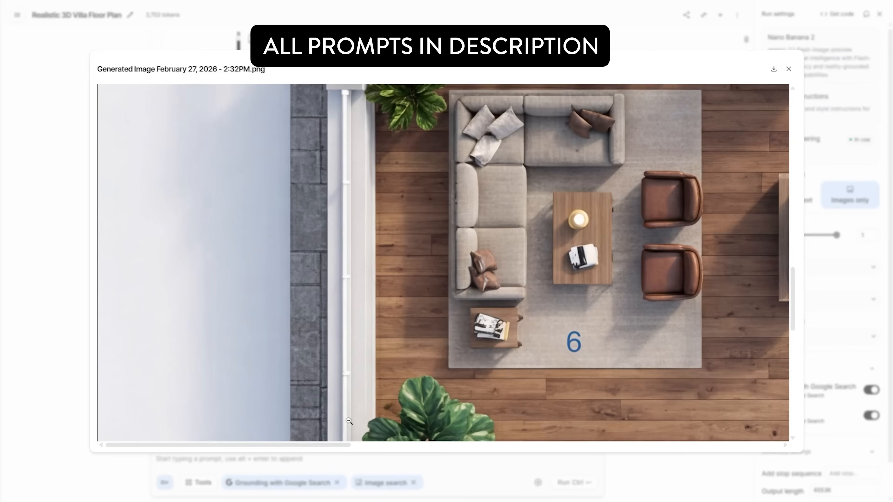
left_click_drag(327, 447, 526, 445)
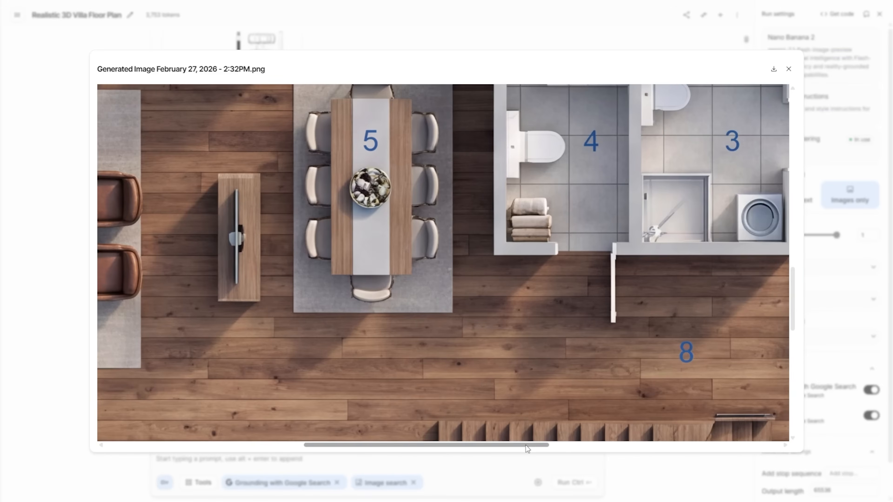
left_click(471, 343)
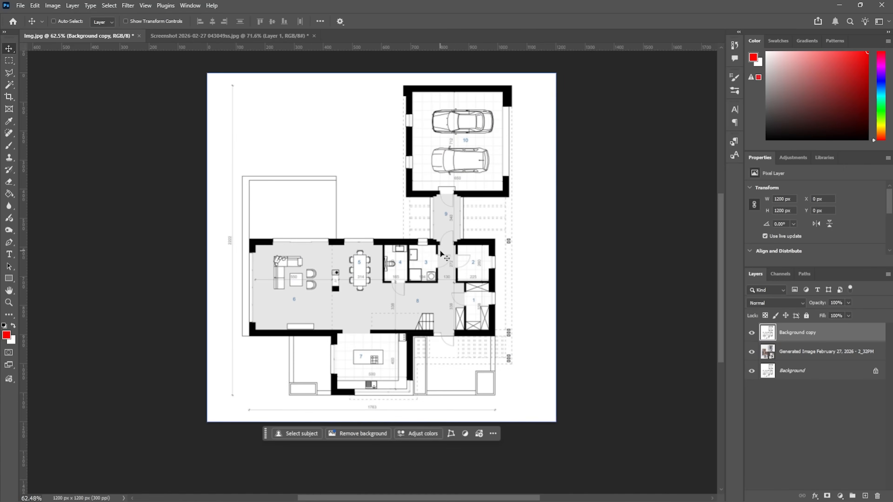
Step: In Photoshop, set the Background copy layer's opacity to 62% to overlay the line plan on the generated render
scroll(446, 258, "up", 3)
key("6")
key("2")
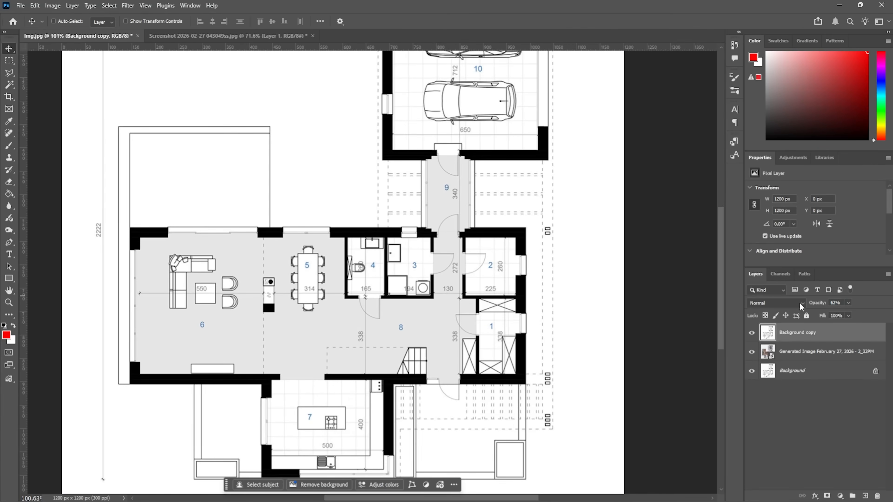
scroll(309, 310, "down", 1)
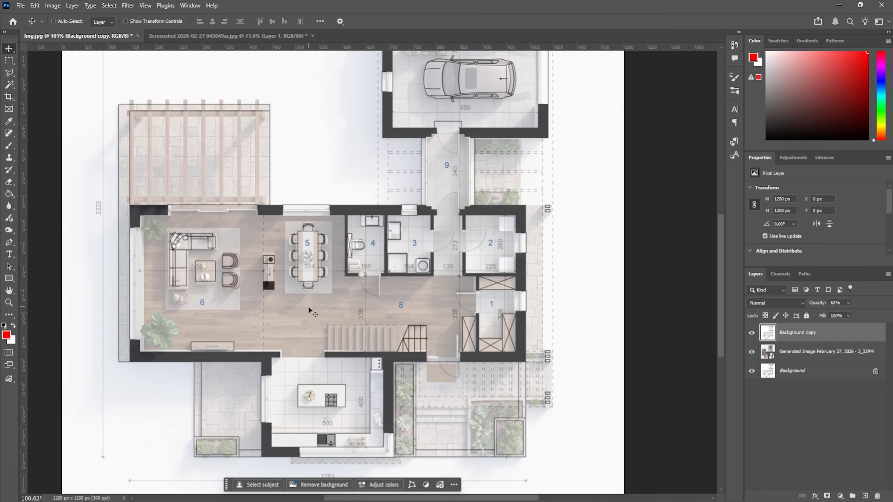
scroll(300, 348, "up", 1)
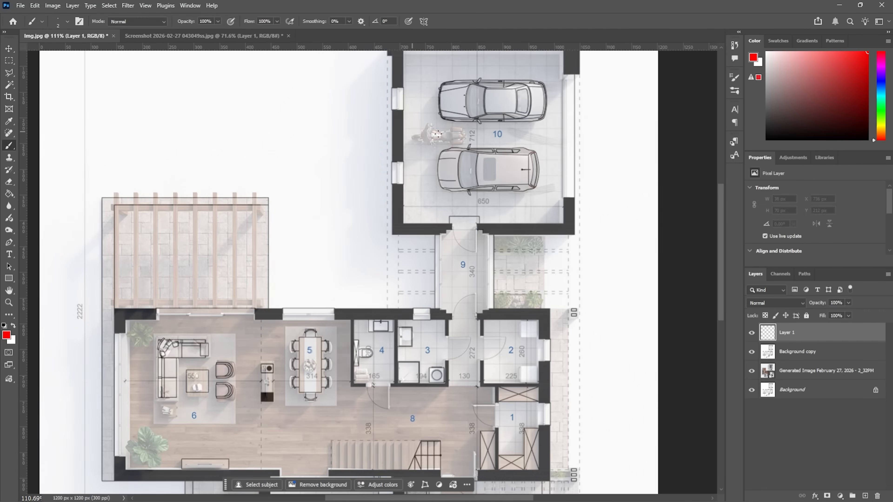
Step: Mark the motorcycle in the garage with a red brush stroke and outline the added stair flight in red on Layer 1
left_click_drag(438, 134, 416, 142)
scroll(422, 143, "down", 6)
mouse_move(329, 304)
left_mouse_down()
mouse_move(330, 333)
mouse_move(419, 309)
left_mouse_up()
left_click(405, 332, "shift")
left_click(330, 333, "shift")
Step: Hide Layer 1 and the Background copy layer, and examine the generated floor plan on its own
key("v")
scroll(401, 328, "down", 2)
left_click(498, 172, "ctrl")
left_click(787, 332)
scroll(700, 359, "up", 1)
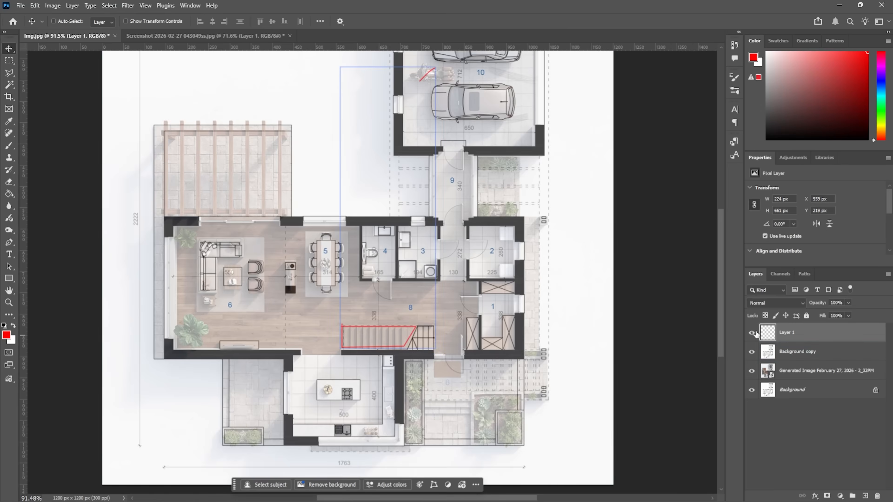
left_click_drag(752, 332, 751, 352)
scroll(449, 379, "up", 8)
scroll(465, 373, "down", 6)
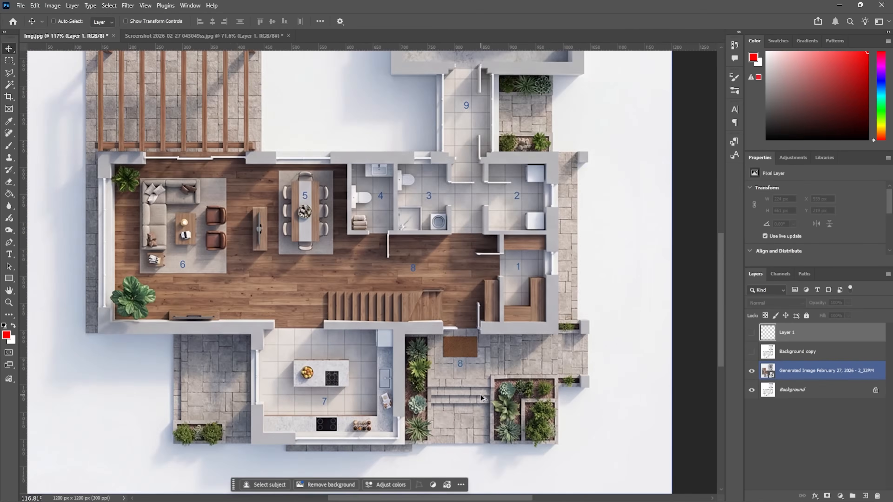
scroll(433, 208, "down", 3)
scroll(580, 216, "up", 2)
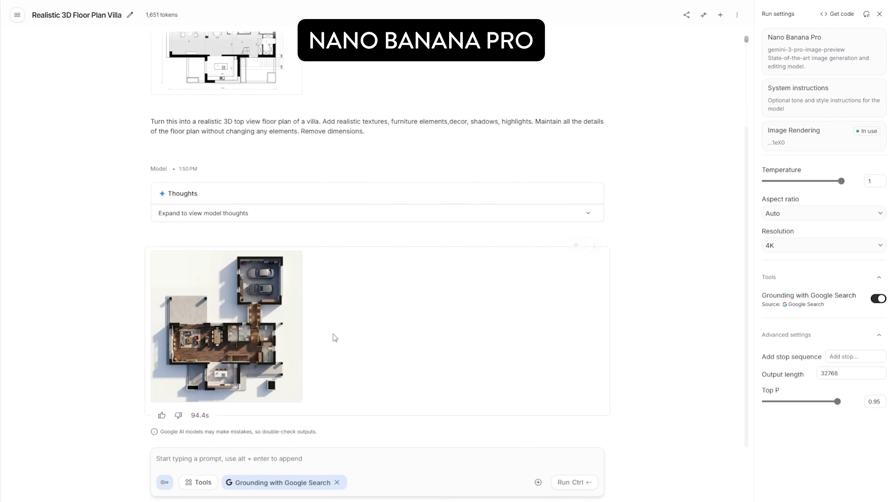
Step: Switch to the Nano Banana Pro chat in Google AI Studio and enlarge its generated villa floor plan
mouse_move(285, 309)
left_click(267, 330)
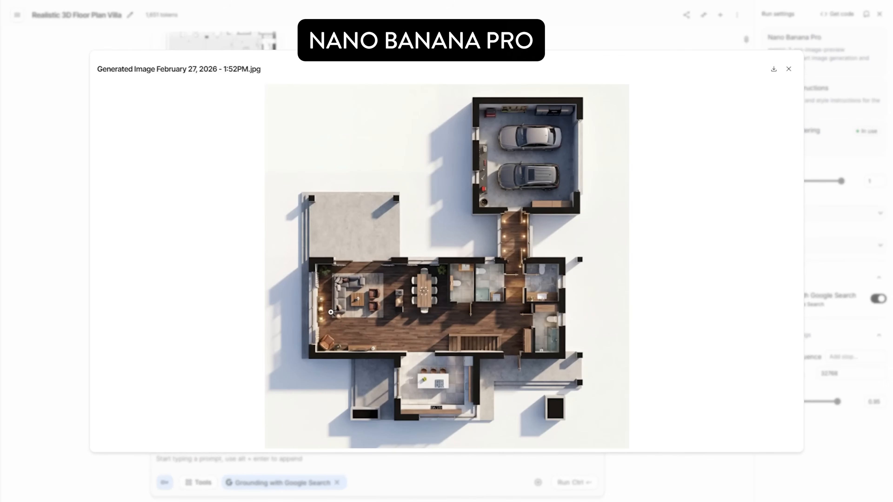
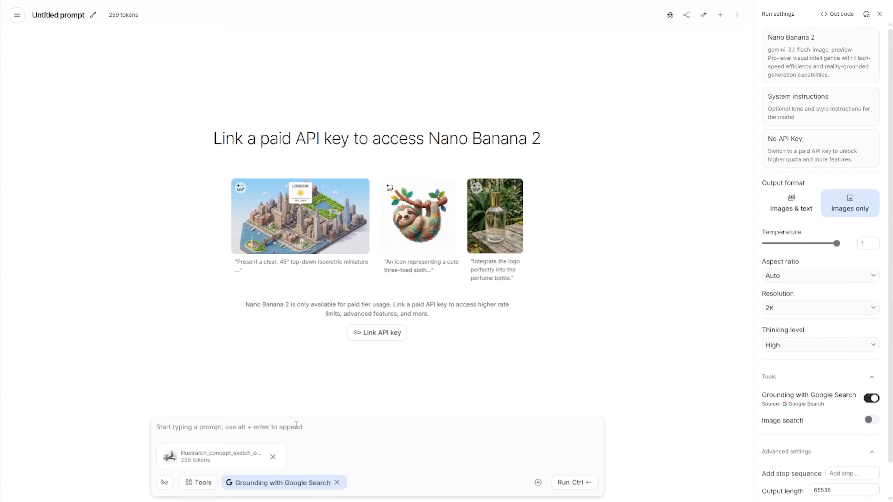
Step: Start the concept sketch's prompt with "Turn this into a realistic architectural visualization of a modern cultural center"
type("Turn this into a rea")
right_click(222, 425)
left_click(246, 184)
type("architecy")
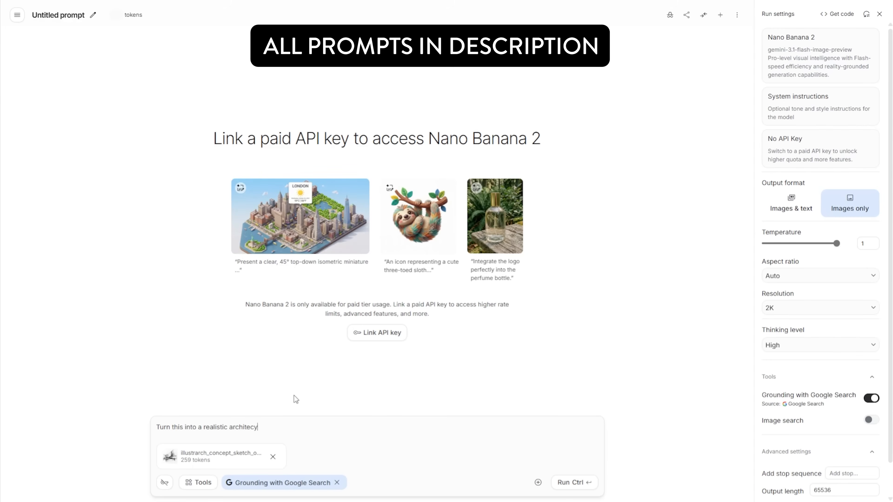
key("BackSpace")
type("tural visualization of a modern cultural center")
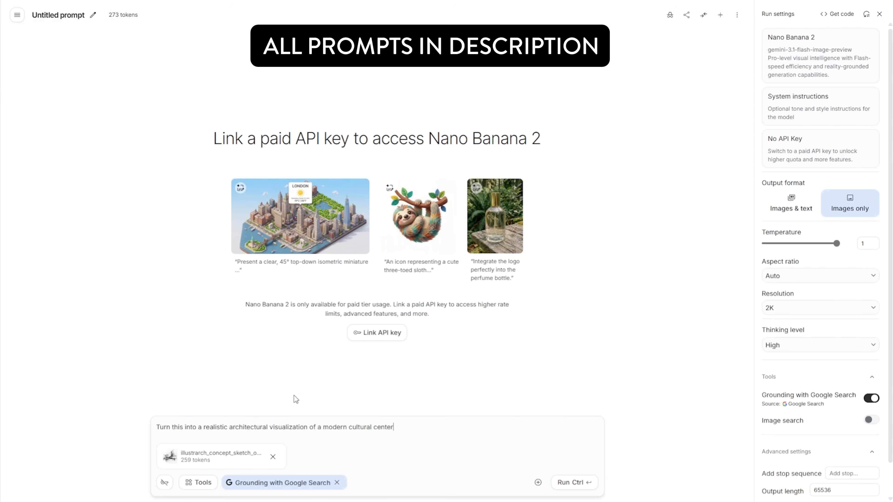
Step: Add "The building has a rustic red facade panels. Show the interiors of the building illuminated." to the prompt
type(". The building has a rustic red")
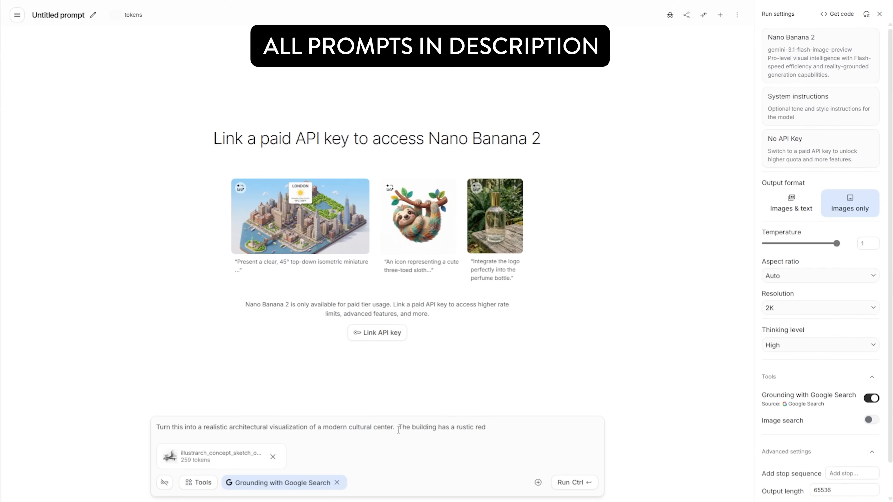
type(" sandstone c")
key("BackSpace")
key("BackSpace")
key("BackSpace")
key("BackSpace")
key("BackSpace")
key("BackSpace")
key("BackSpace")
key("BackSpace")
key("BackSpace")
key("BackSpace")
key("BackSpace")
key("BackSpace")
key("BackSpace")
type("d facade panels. Show the interiors of the building illuminated.")
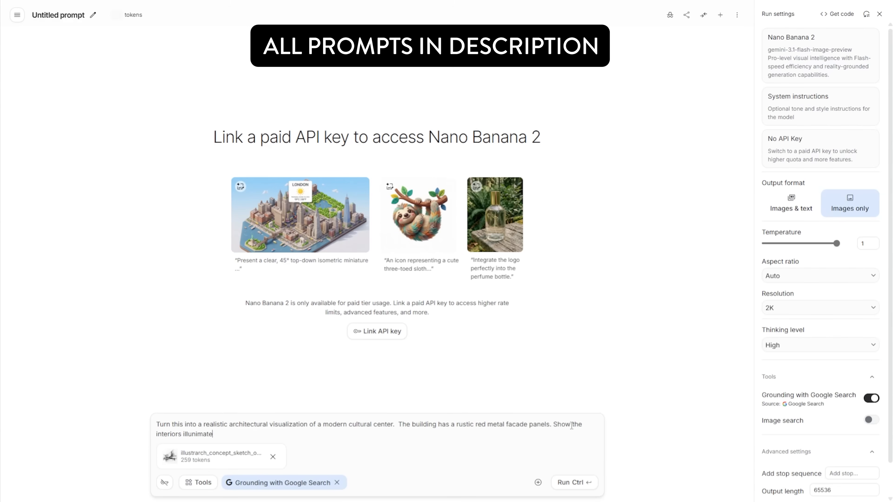
Step: Extend the prompt with landscape rows depicting a plaza, daytime with sparse clouds, Shenzen-like background buildings, the sketch as base and a human eye level view
left_click(273, 457)
type("Rows of landscape along the building")
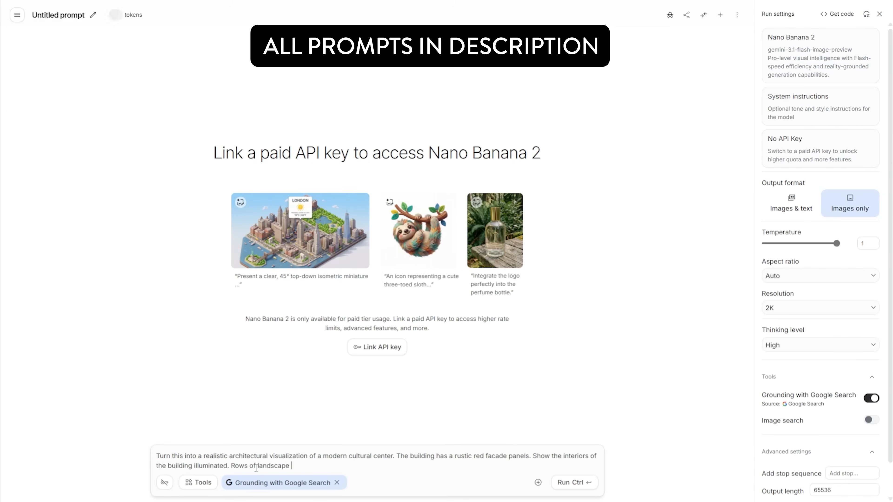
type(",")
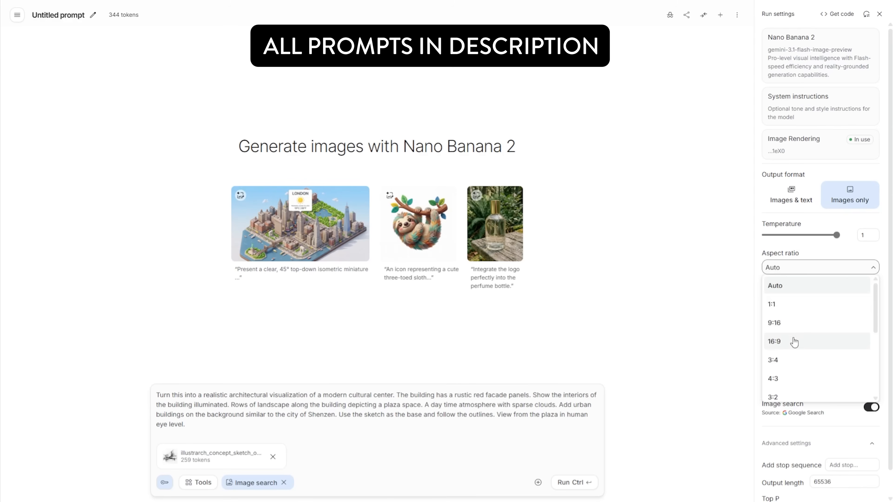
Step: Set aspect ratio to 16:9, resolution to 2K and thinking level to Minimal, disable Image search and enable Grounding with Google Search
left_click(793, 341)
left_click(795, 301)
left_click(789, 355)
left_click(805, 338)
left_click(803, 356)
left_click(871, 407)
left_click(870, 386)
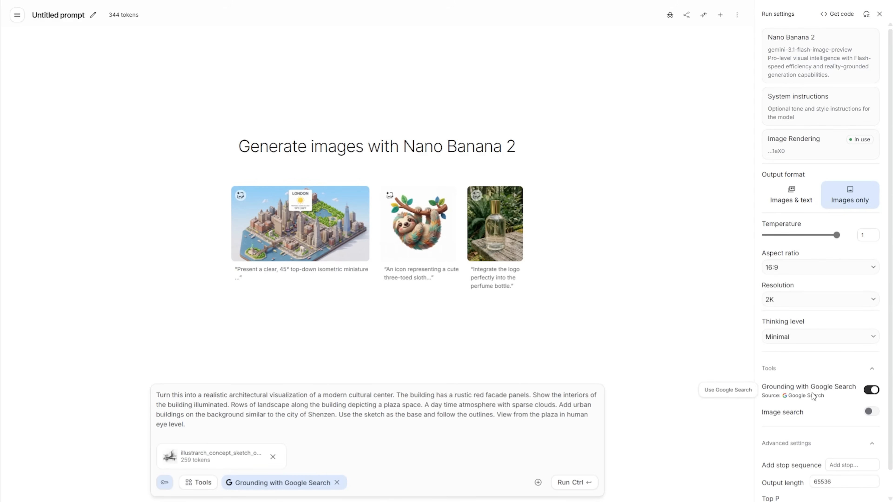
Step: Run the cultural center prompt and enlarge the generated image
left_click(569, 485)
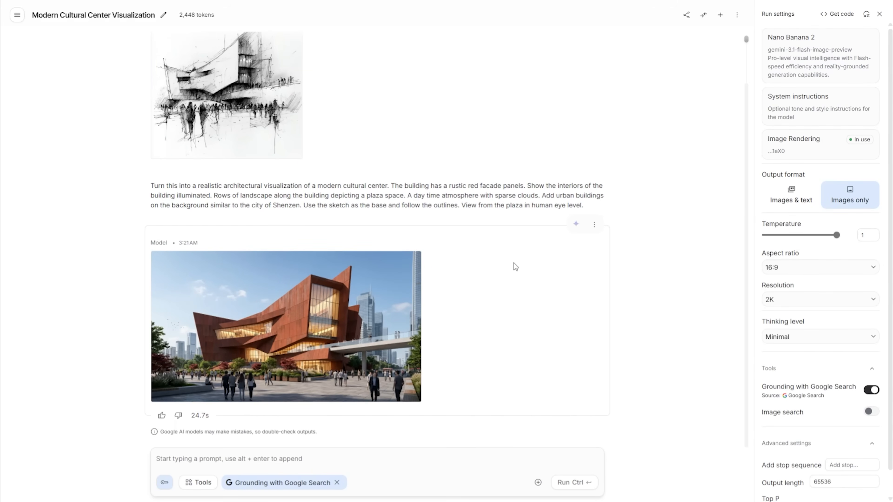
left_click(280, 339)
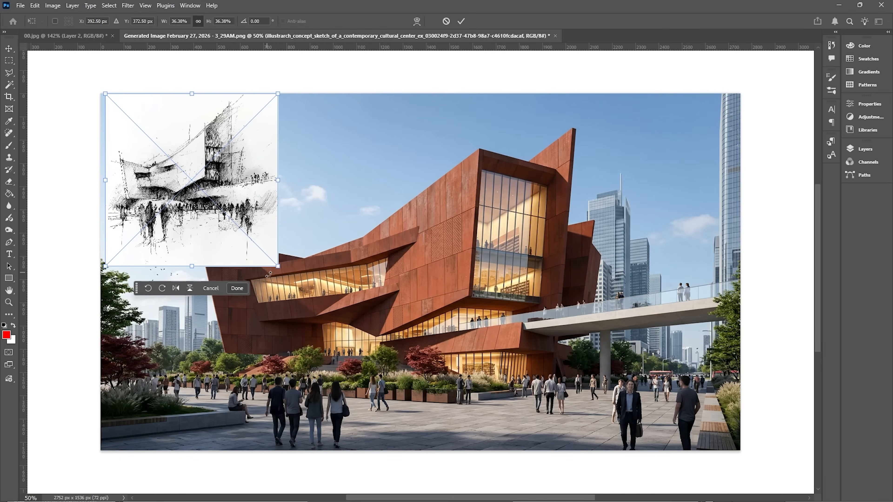
Step: In Photoshop, scale the placed concept sketch to 31.45% over the sky area of the cultural center render for comparison
left_click_drag(277, 270, 255, 243)
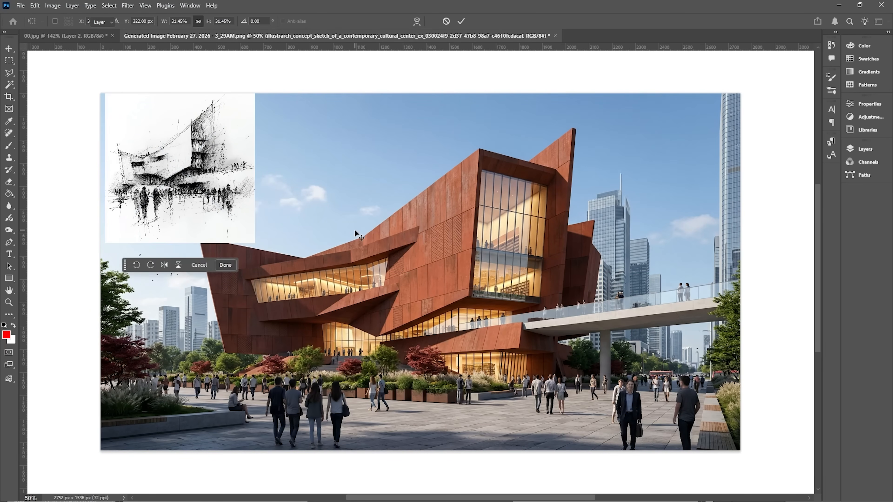
key("Return")
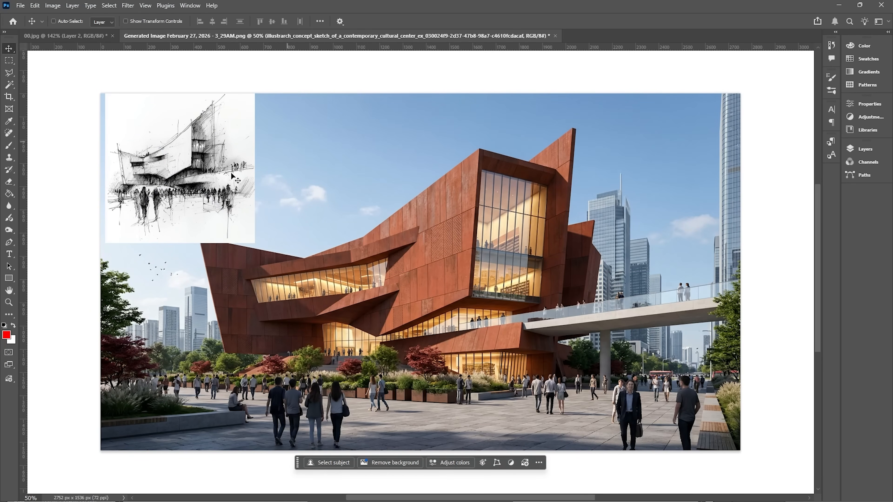
left_click_drag(227, 180, 227, 388)
scroll(672, 310, "up", 5)
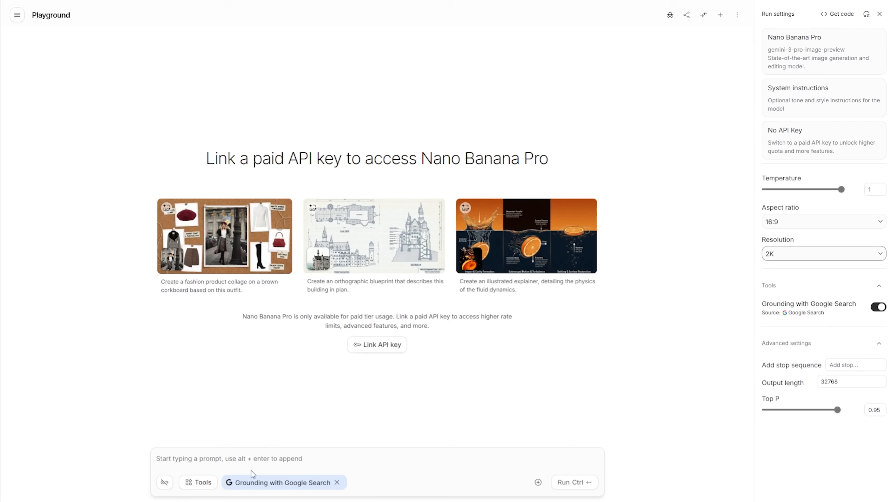
Step: In Google AI Studio, paste the cultural center prompt into a Nano Banana Pro chat, generate the image and enlarge it
left_click(237, 463)
key("ctrl+v")
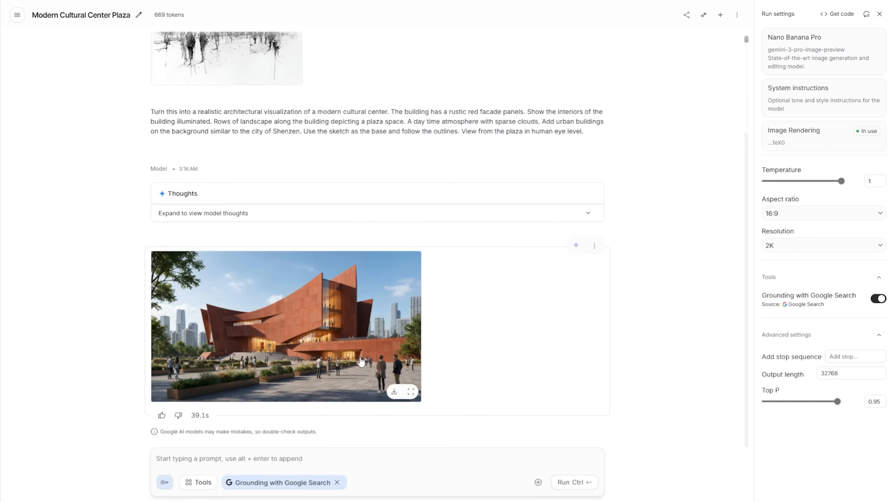
left_click(381, 321)
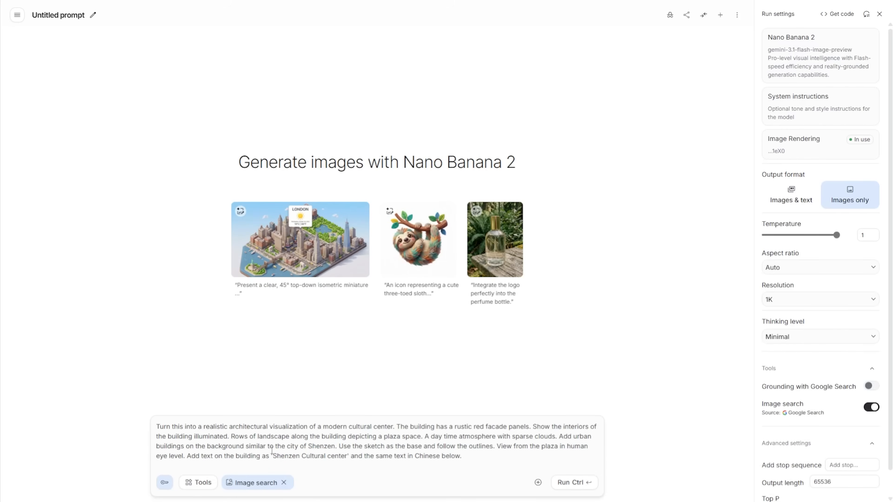
Step: In a new Nano Banana 2 prompt, highlight the sentence requesting 'Shenzen Cultural center' text in English and Chinese, and attach the concept sketch
left_click_drag(190, 456, 464, 455)
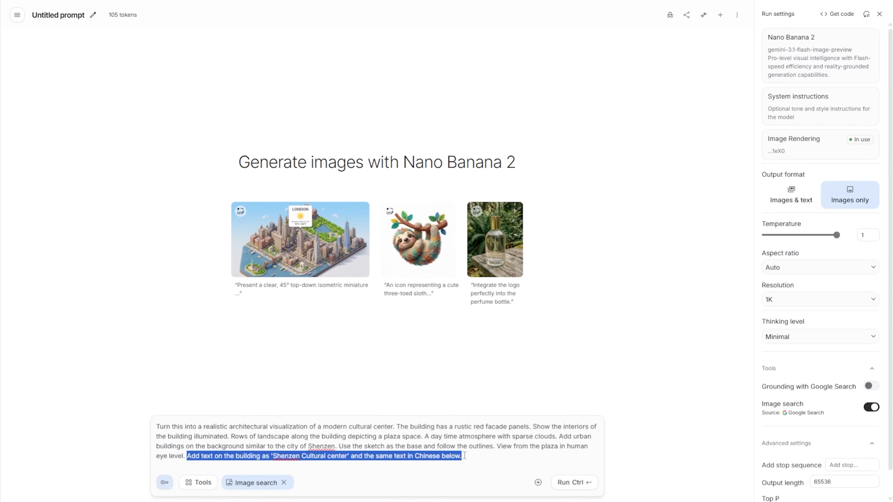
key("ctrl+v")
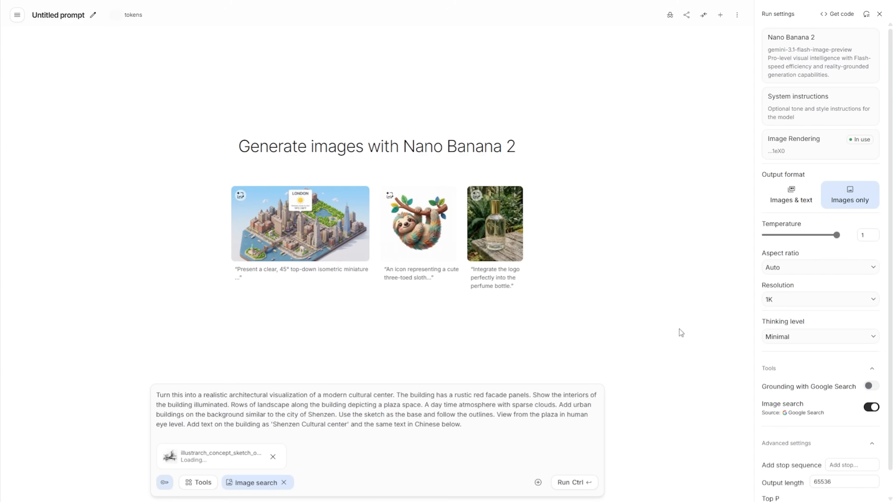
Step: Set aspect ratio to 16:9, resolution to 4K and thinking level to High, enable Grounding with Google Search, and run the prompt
left_click(785, 273)
left_click(787, 343)
left_click(793, 300)
left_click(785, 373)
left_click(795, 337)
left_click(793, 373)
left_click(868, 387)
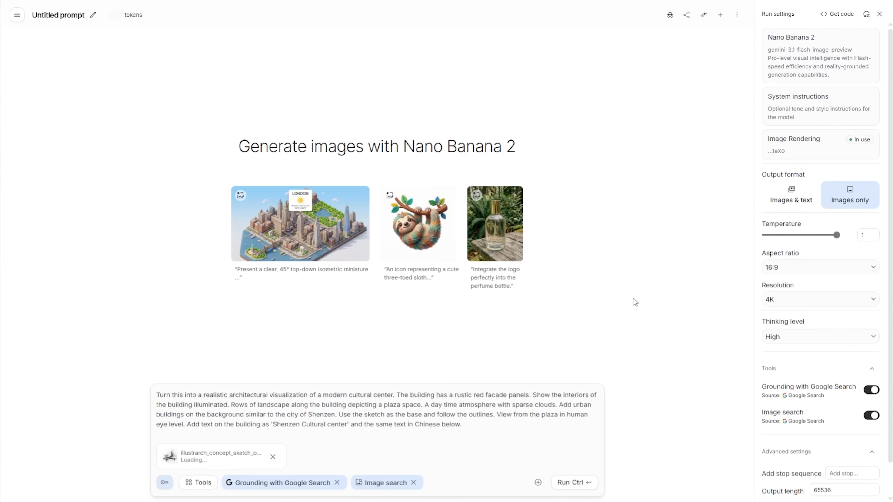
key("ctrl+Return")
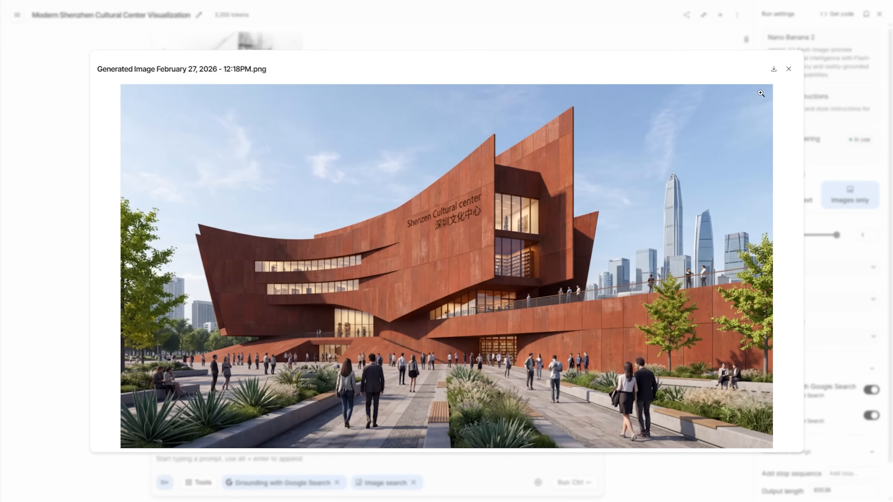
Step: Zoom in on the generated cultural center image and examine the English and Chinese lettering on the facade
left_click(767, 86)
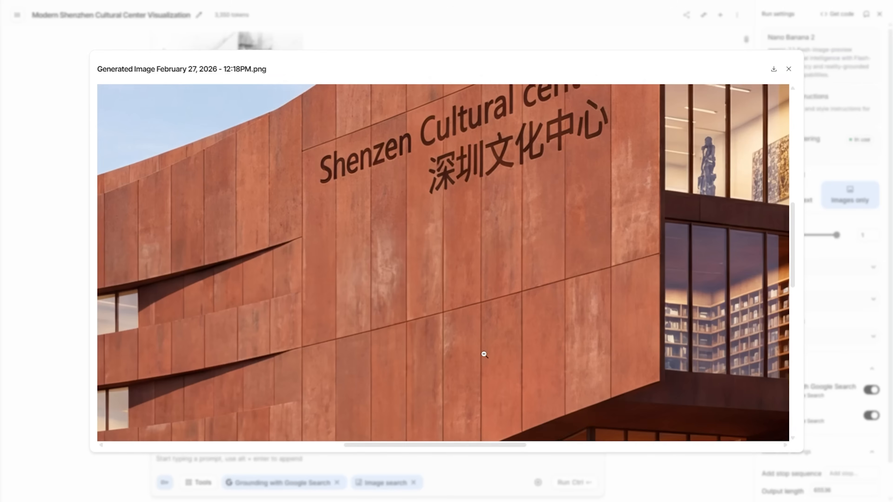
scroll(482, 355, "up", 3)
left_click_drag(451, 445, 457, 447)
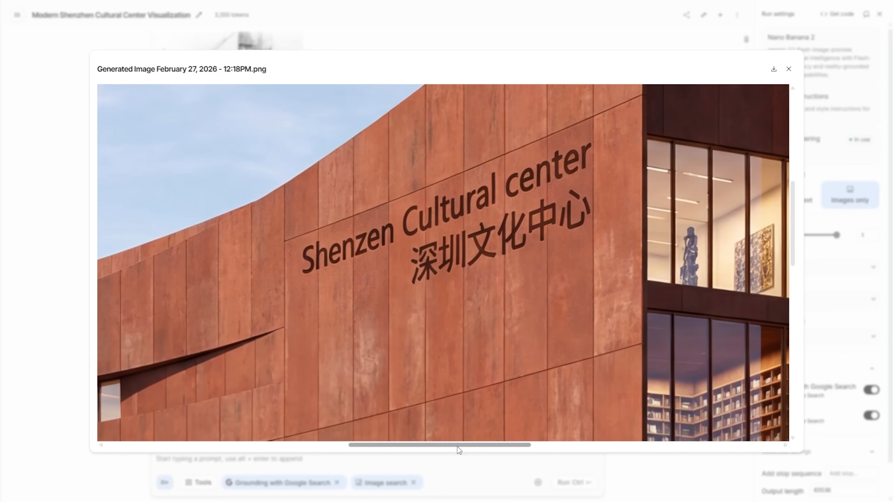
scroll(471, 340, "up", 2)
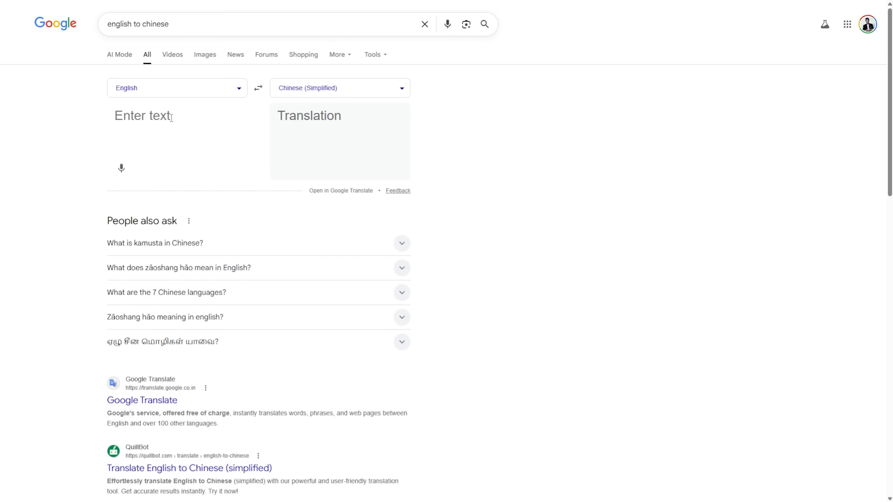
Step: Switch to Google's English to Chinese translator, translate "shenzen cultural center" and highlight the Chinese result
left_click(171, 117)
type("shenzen cultural center")
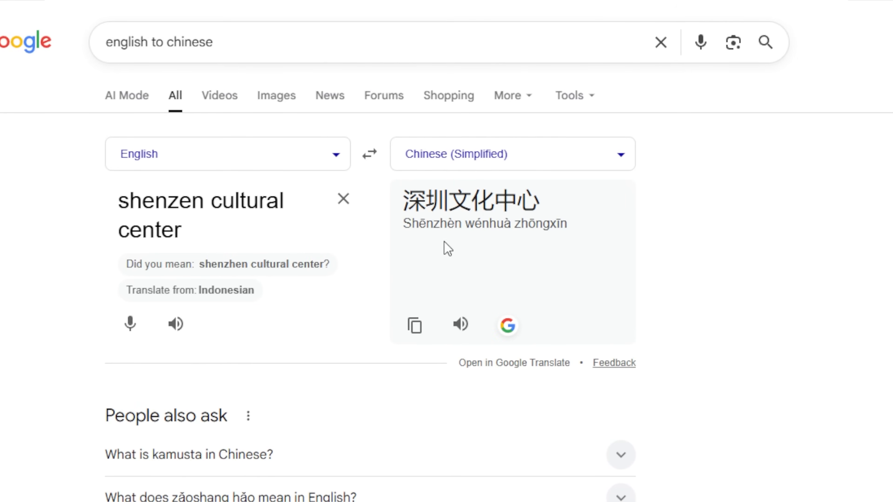
left_click_drag(402, 201, 544, 206)
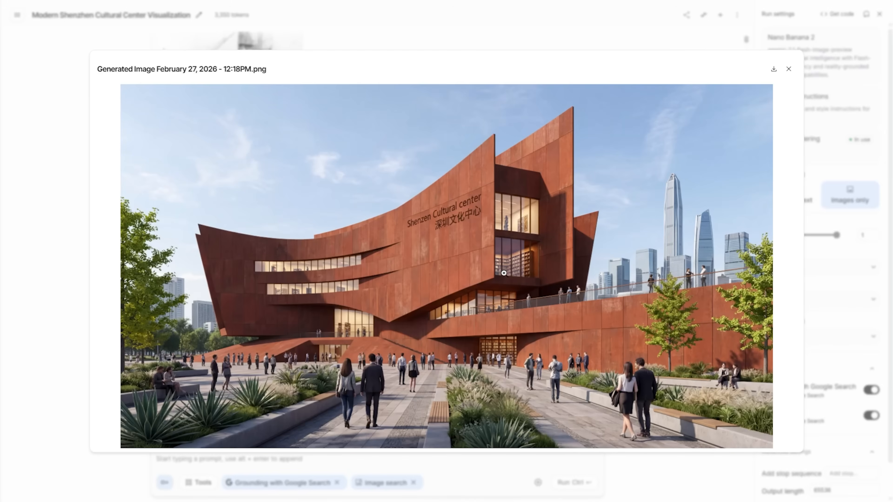
Step: Return to the enlarged cultural center image in Google AI Studio and zoom in to inspect its details
left_click(504, 274)
left_click(648, 395)
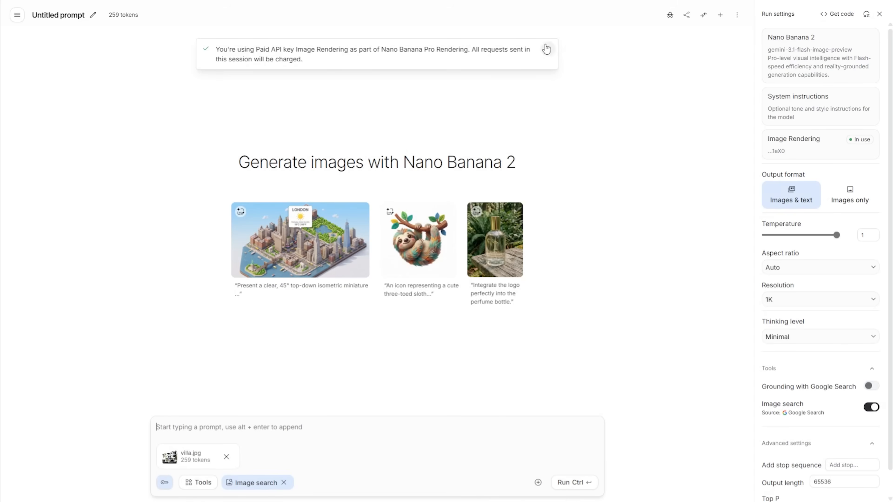
Step: For villa.jpg, enter a prompt for a realistic photograph of a modern townhouse with stone, off-white texture paint and wood facade, and set resolution to 2K
left_click(252, 426)
type("A realistic architectural photograph of a modern townhouse with bold architectural forms. Modern and contemporary design with stone, off-white texture paint and wood finish facade. Emphasis on detail. The interior is slightly lit. The background is a quiet upscale neighborhood with similar villas, tall trees. Dark granite paved sidewalks with subtle scratches and palm trees. Soft morning sunlight. Clear sky with sparse clouds. Shot with a 24mm focal length, f/8 aperture for stable visual feeling. Keep all the original details exactly the same.")
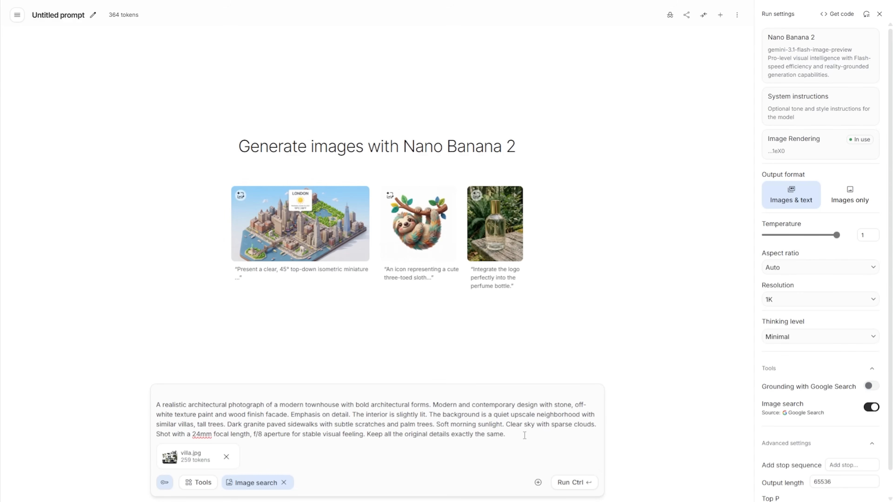
left_click(819, 299)
left_click(787, 359)
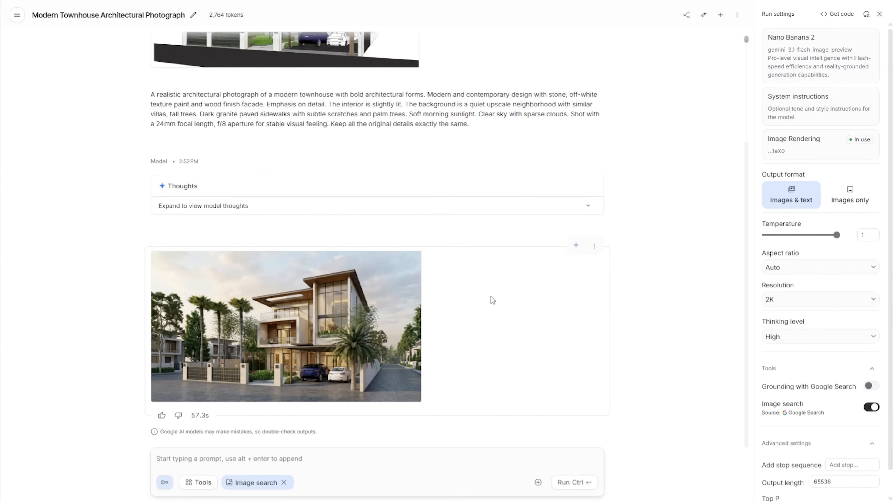
Step: Enlarge the generated townhouse image, inspect its details up close, and compare it with the source villa.jpg
mouse_move(400, 315)
left_click(401, 316)
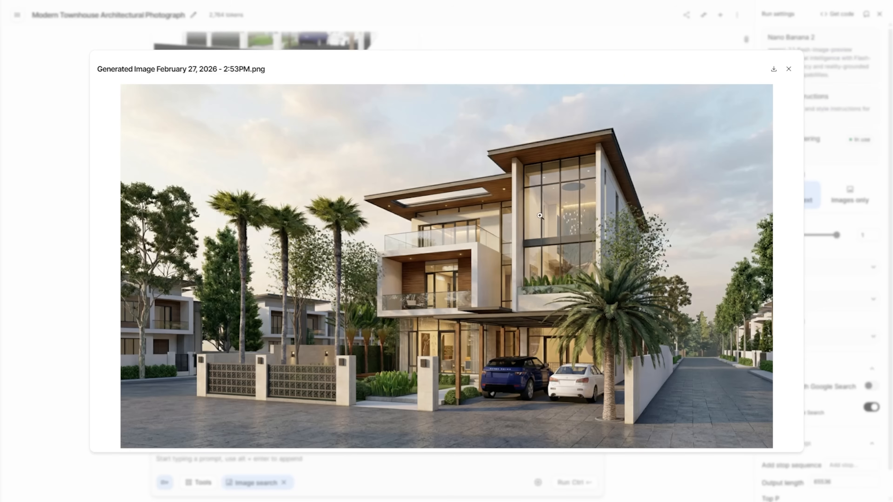
left_click(490, 319)
scroll(440, 406, "down", 5)
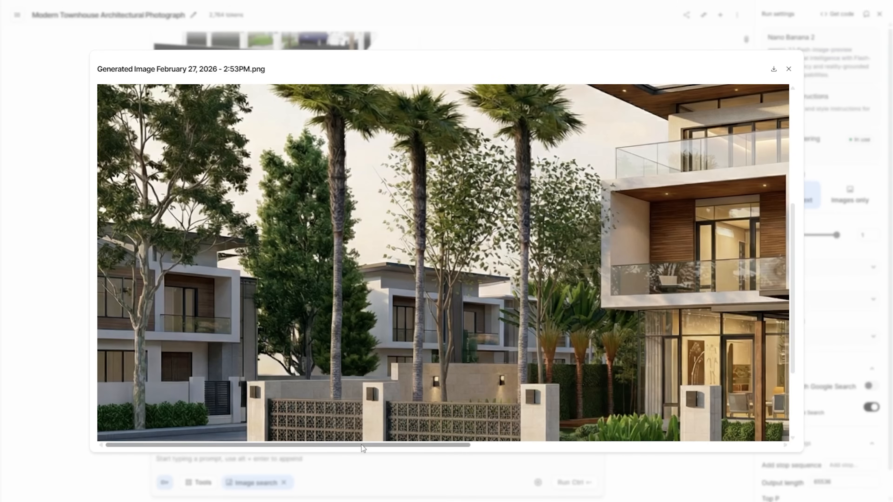
left_click_drag(362, 445, 527, 458)
left_click(512, 322)
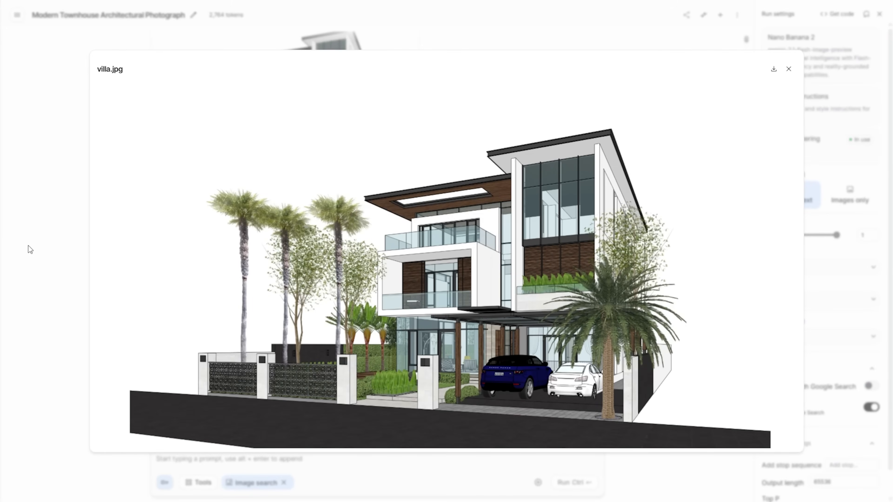
left_click(27, 246)
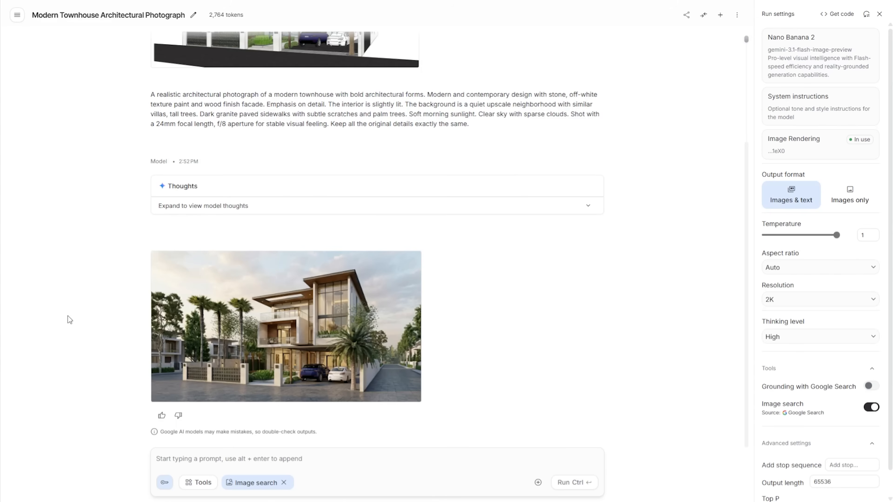
Step: Enter the follow-up prompt "Create a close up shot of the balcony space from low angle, add a woman standing in the balcony"
type("Create a close up shot from the")
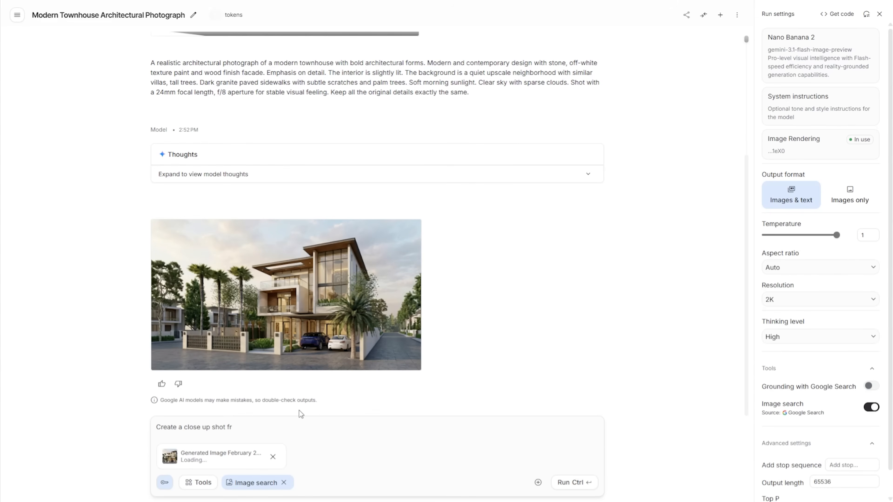
key("BackSpace")
key("BackSpace")
key("BackSpace")
key("BackSpace")
key("BackSpace")
key("BackSpace")
key("BackSpace")
key("BackSpace")
type("of the balcony space from low angle, add a woman standing in the blacony")
key("BackSpace")
key("BackSpace")
key("BackSpace")
key("BackSpace")
key("BackSpace")
key("BackSpace")
key("BackSpace")
key("BackSpace")
type("balcony")
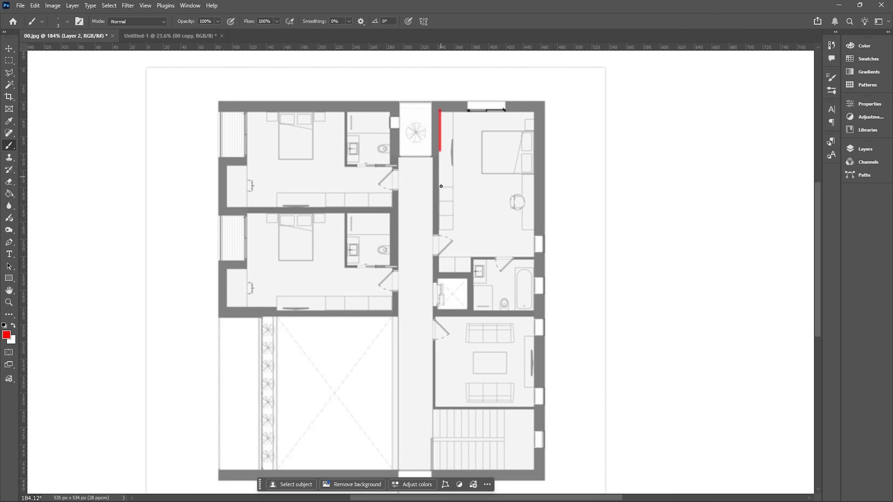
Step: In Photoshop, outline the large bedroom beside the corridor with a red brush rectangle on Layer 2 of the floor plan
mouse_move(439, 151)
left_mouse_down()
mouse_move(439, 270)
mouse_move(510, 260)
left_mouse_up()
key("ctrl+z")
key("ctrl+z")
mouse_move(440, 111)
left_mouse_down()
mouse_move(443, 256)
mouse_move(532, 258)
mouse_move(534, 112)
mouse_move(441, 116)
left_mouse_up()
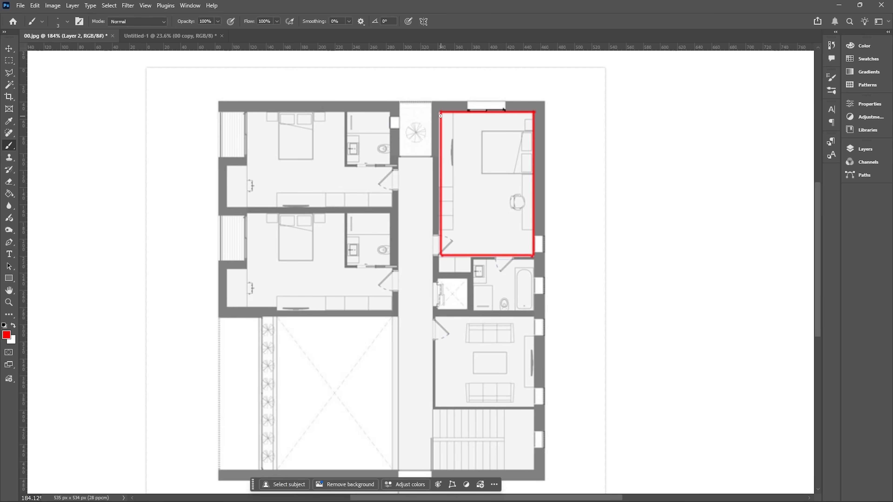
Step: Draw a red arrow inside the outlined bedroom, pointing from its lower wall toward the window, to mark the view direction
scroll(478, 194, "up", 2)
mouse_move(487, 257)
left_mouse_down()
mouse_move(484, 222)
mouse_move(478, 231)
mouse_move(497, 234)
left_mouse_up()
key("v")
scroll(513, 218, "down", 3)
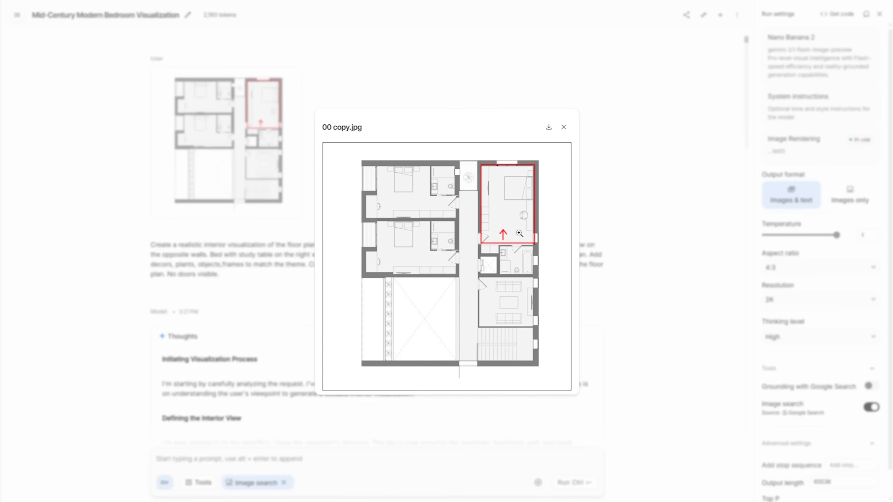
Step: Close the enlarged 00 copy.jpg plan and review the bedroom prompt, checking its "small size double-pane window" wording
left_click(563, 127)
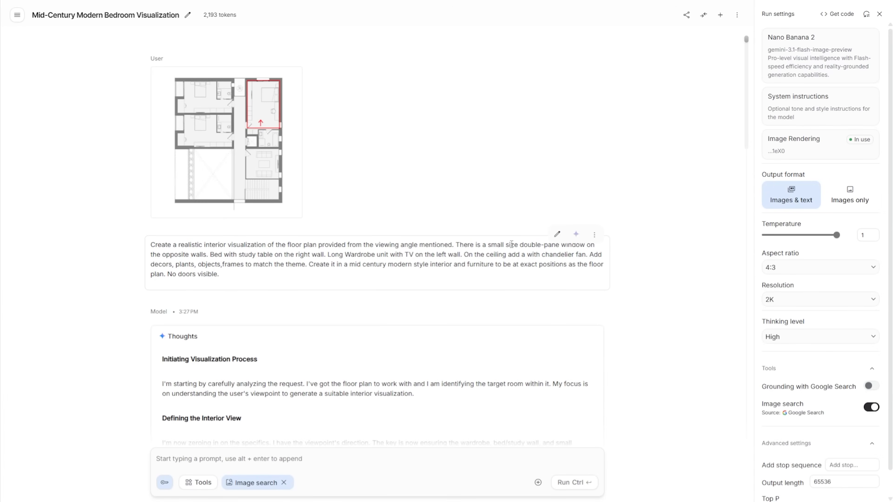
left_click_drag(488, 245, 585, 247)
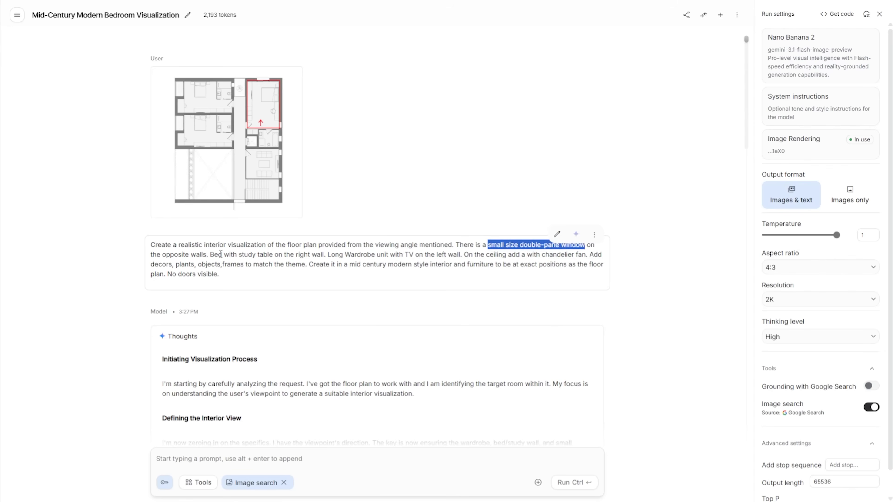
left_click(238, 254)
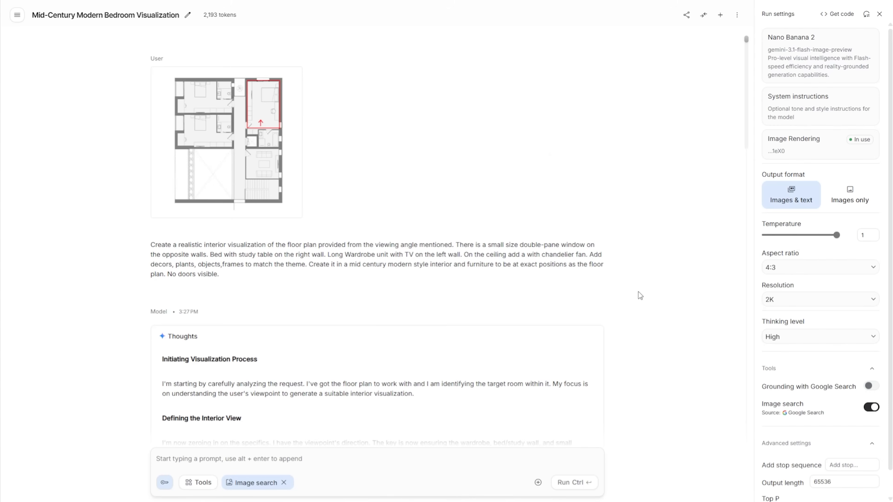
Step: Look through the model's thoughts on the bedroom layout, dismissing the save-error notice, and enlarge the revised bedroom image
scroll(637, 295, "down", 9)
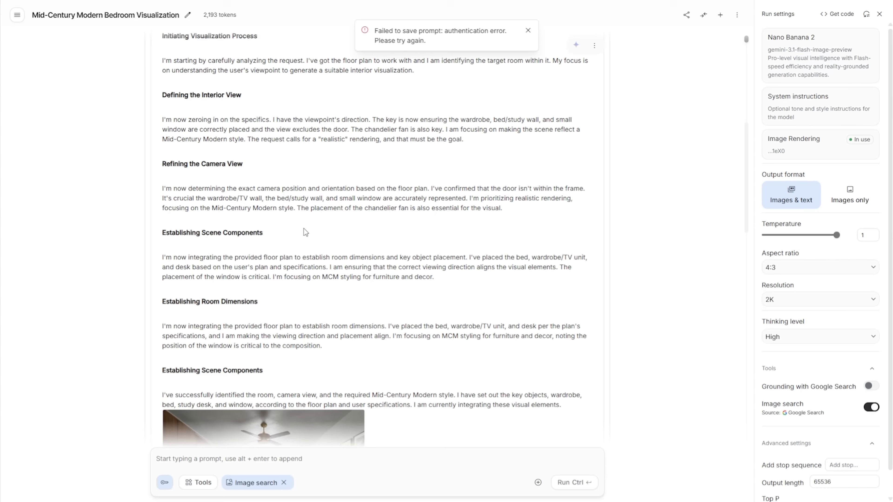
left_click(528, 31)
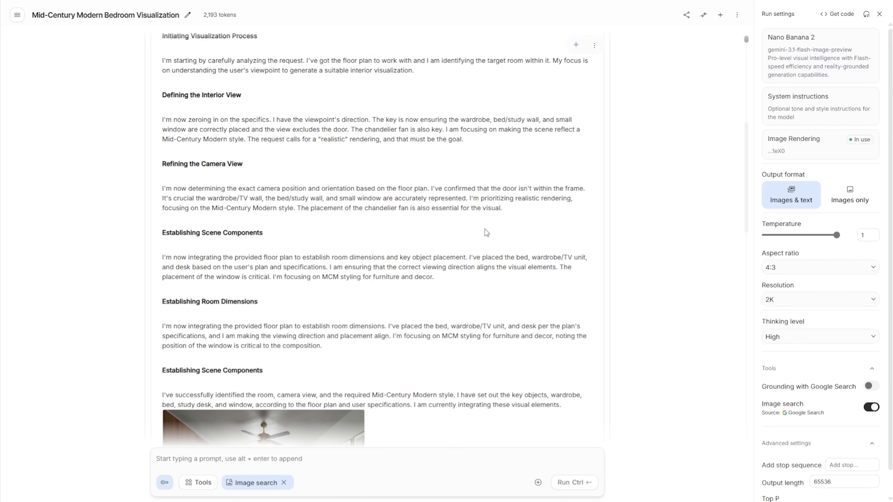
scroll(486, 233, "down", 10)
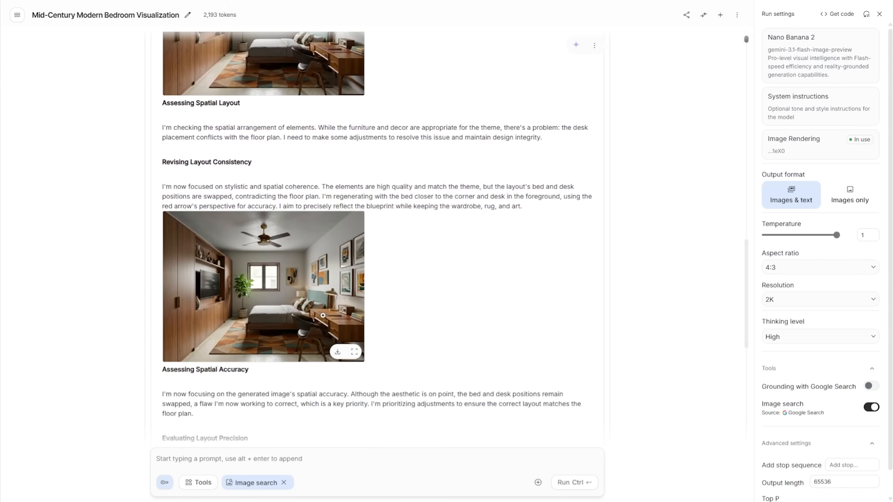
left_click(323, 316)
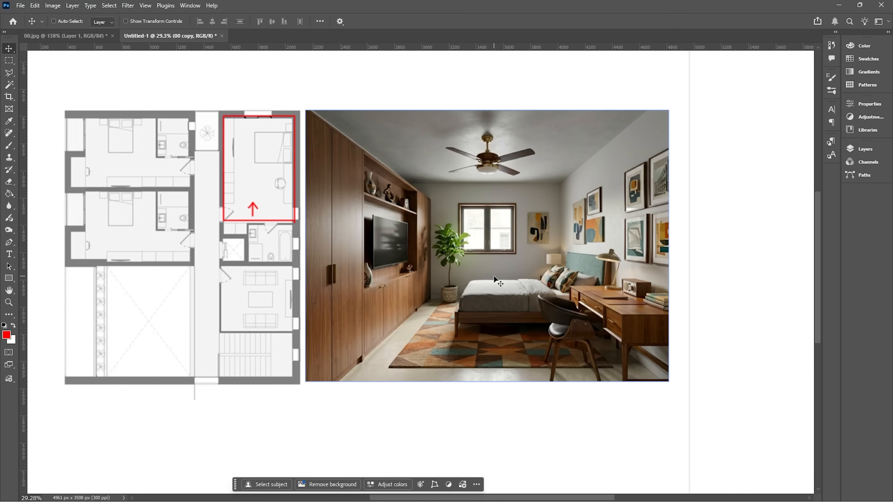
Step: In Photoshop, compare the marked-up floor plan with the mid-century bedroom rendering placed beside it
key("h")
left_click_drag(462, 269, 496, 270)
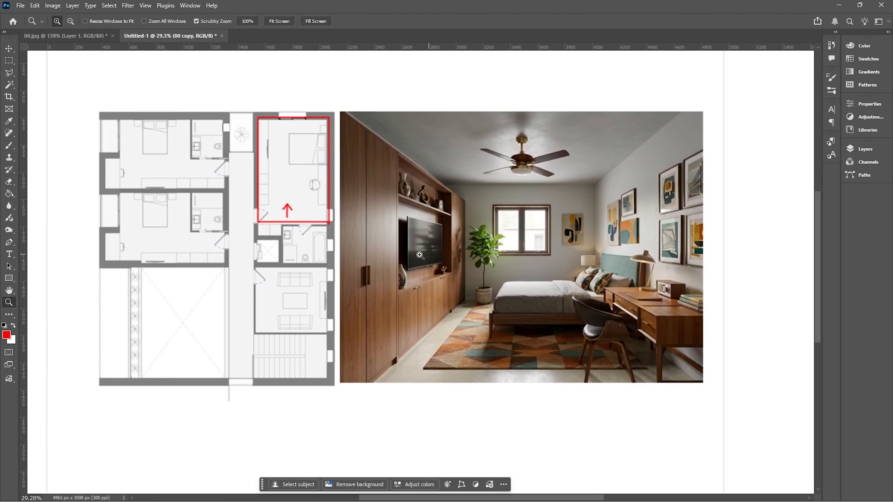
left_click_drag(439, 253, 443, 255)
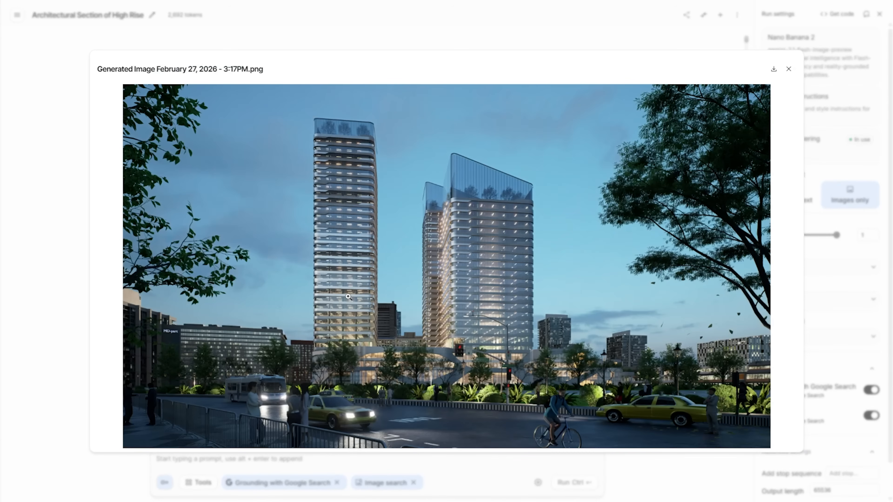
Step: In Google AI Studio's Architectural Section of High Rise chat, review the cross-section prompt and enlarge the generated section drawing
left_click(48, 288)
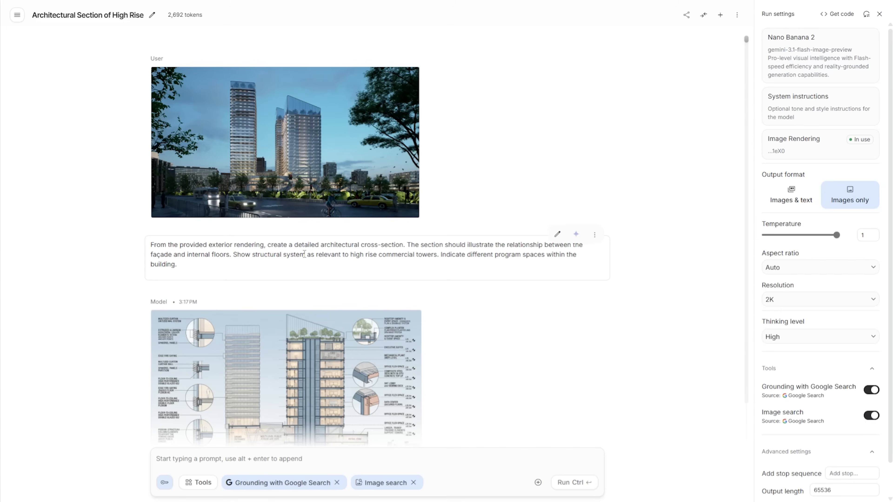
scroll(16, 307, "down", 1)
scroll(209, 319, "up", 1)
scroll(20, 306, "down", 1)
scroll(213, 256, "up", 1)
scroll(17, 306, "down", 1)
left_click(207, 318)
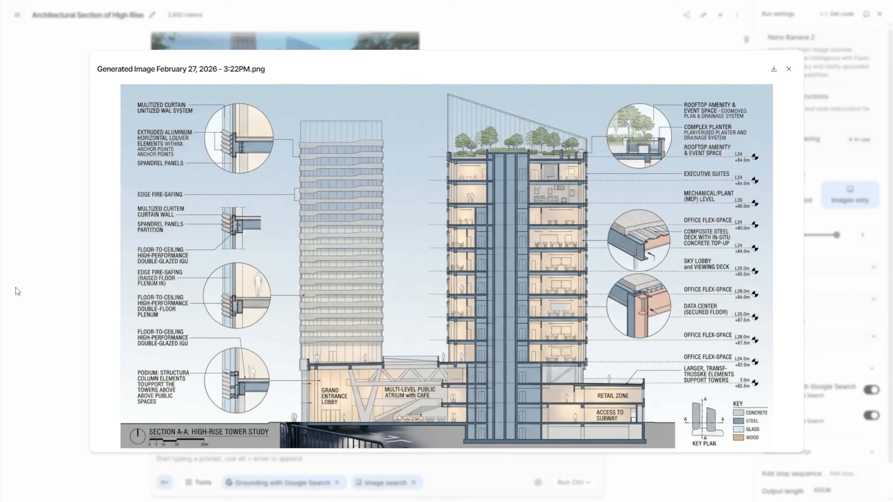